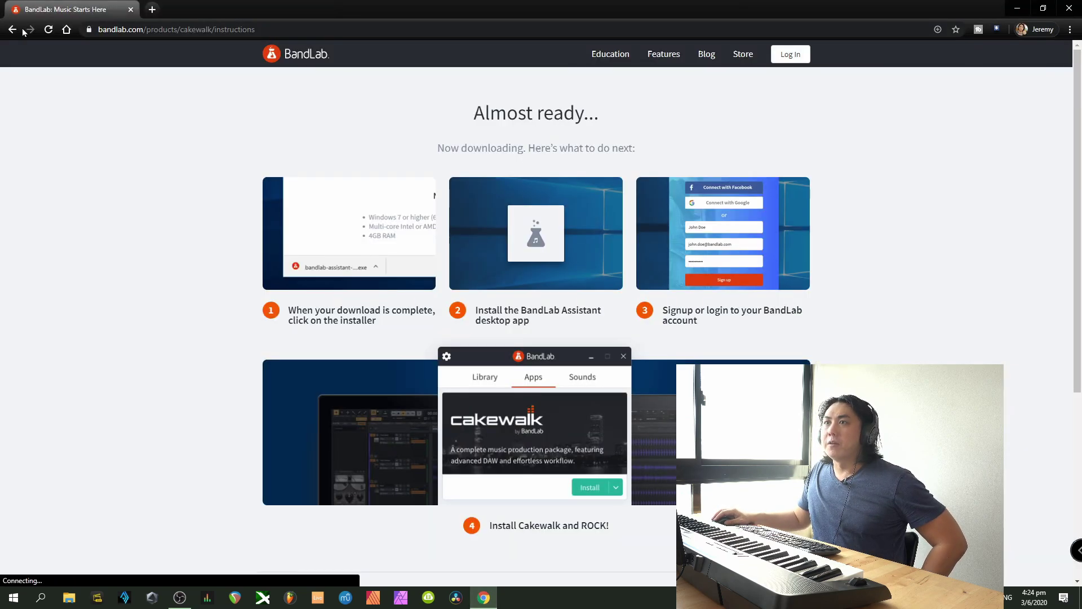
{"action": "left_click", "coordinate": [14, 29]}
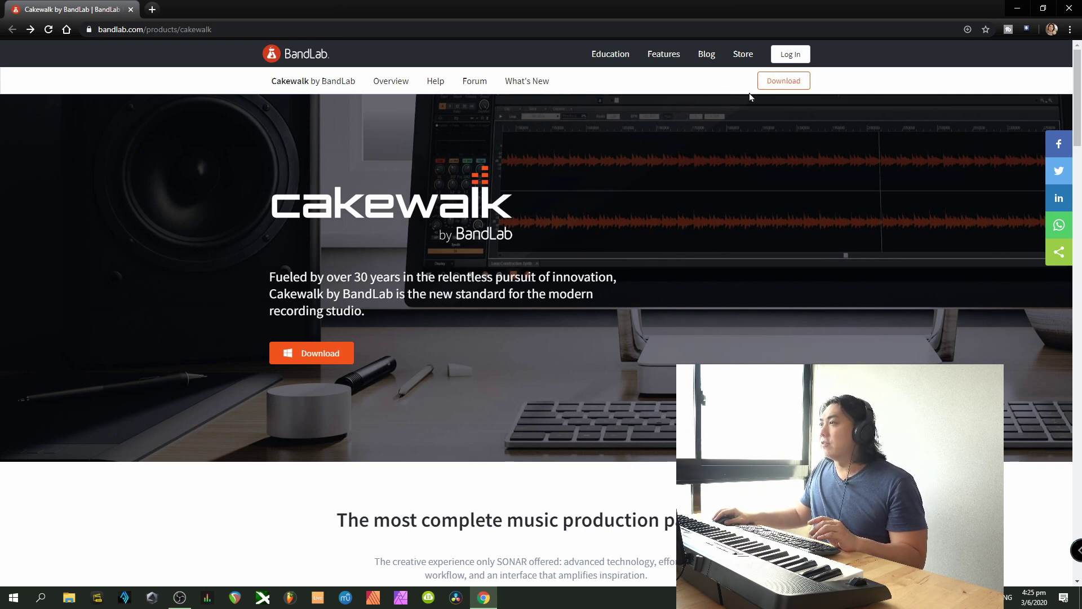
{"action": "left_click", "coordinate": [781, 84]}
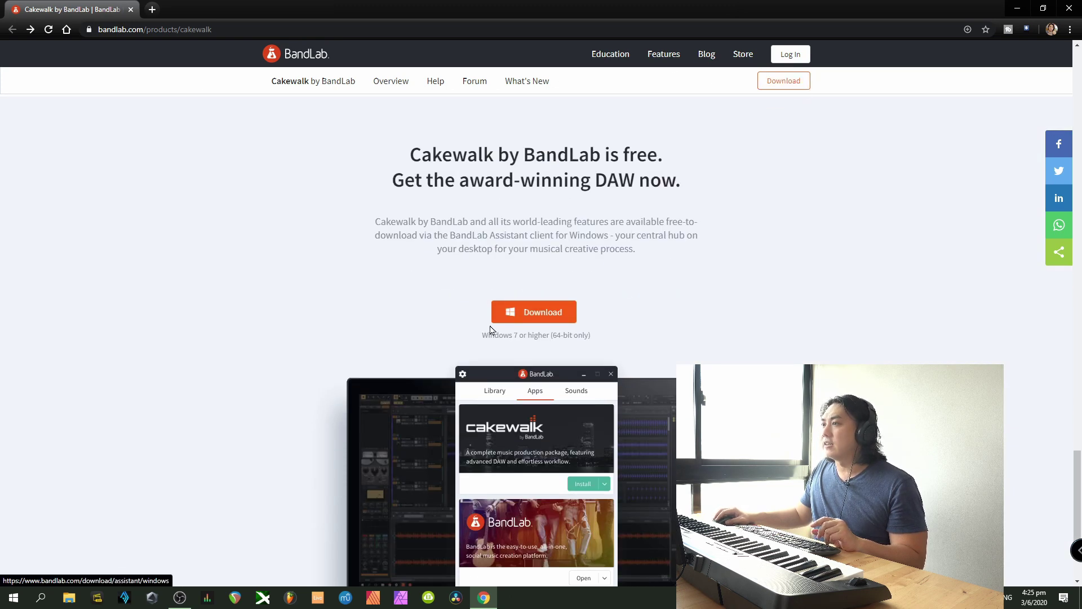
{"action": "left_click", "coordinate": [547, 316]}
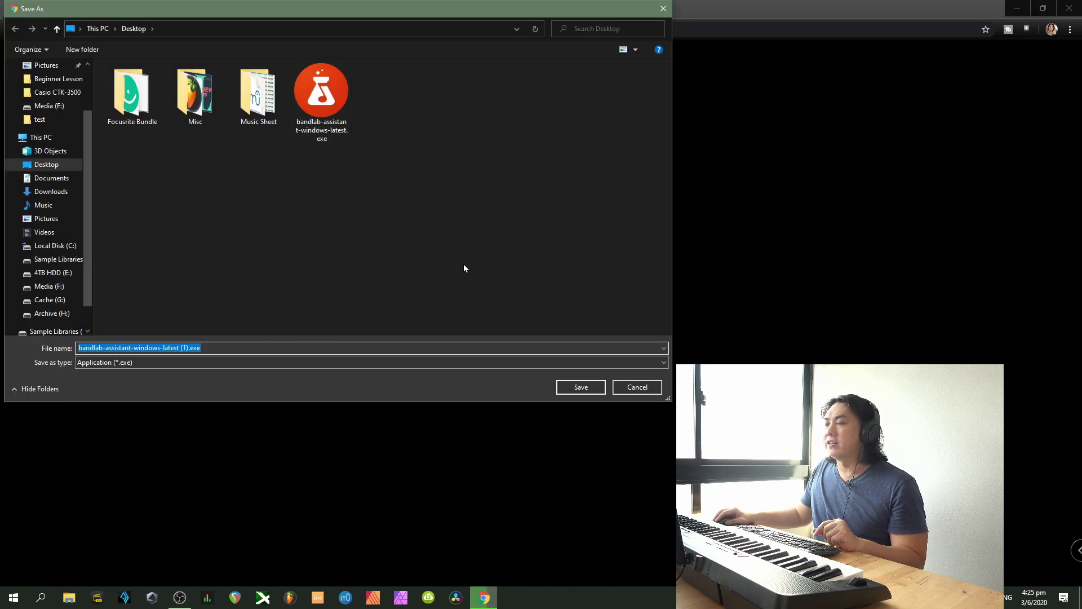
{"action": "left_click", "coordinate": [627, 390]}
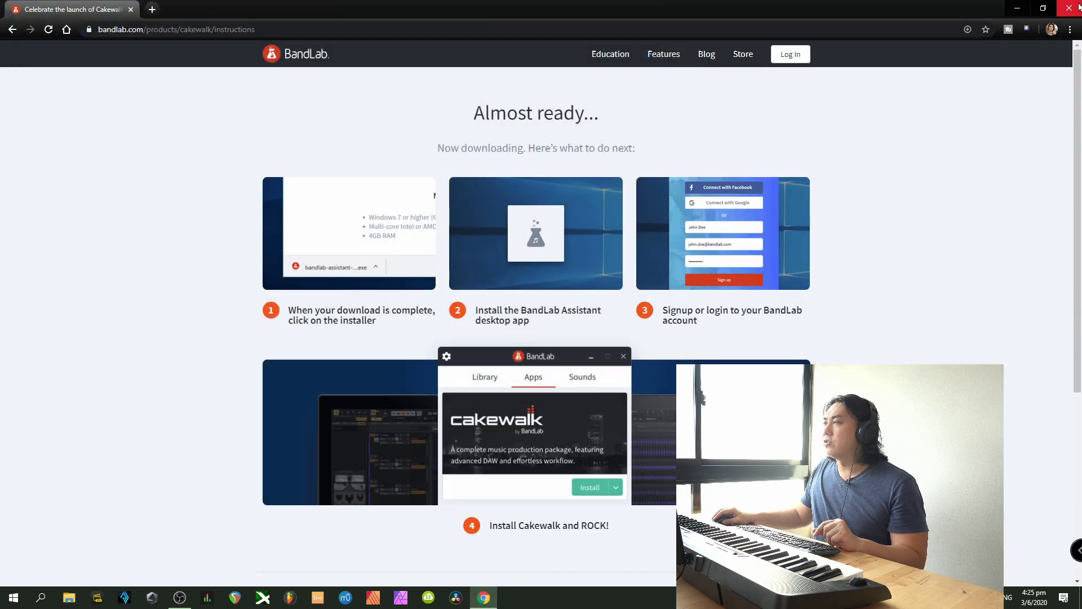
- Close Chrome and run the BandLab Assistant installer, letting setup close the running assistant
{"action": "left_click", "coordinate": [1078, 7]}
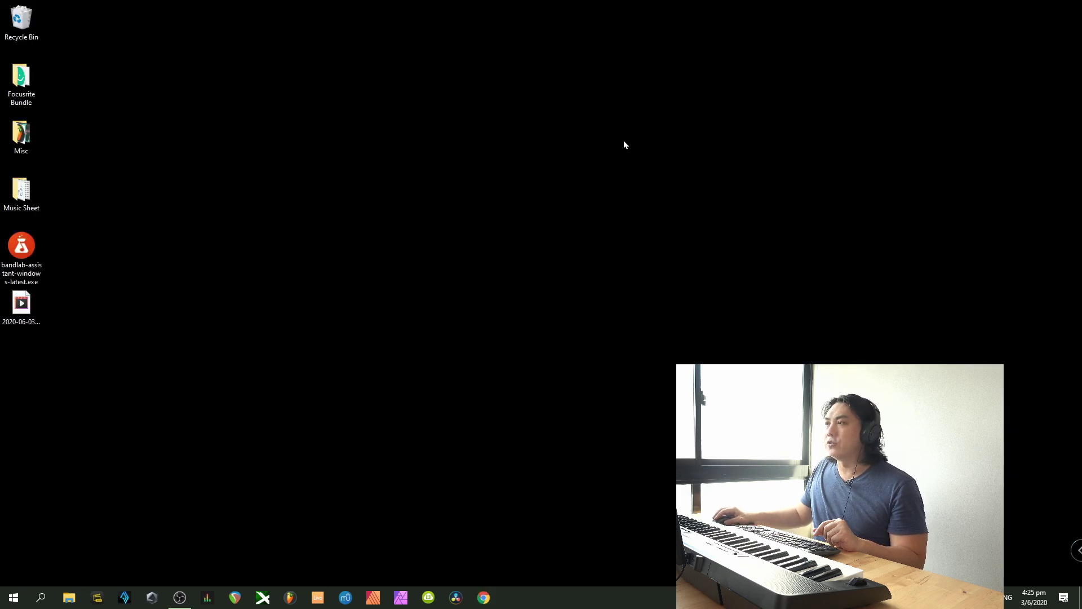
{"action": "double_click", "coordinate": [16, 260]}
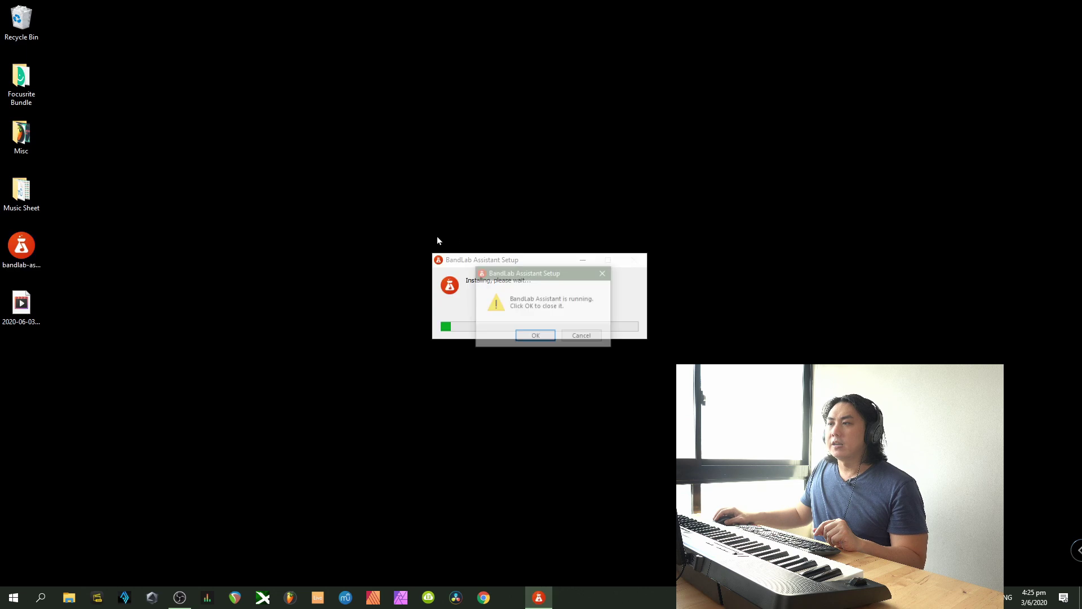
{"action": "left_click", "coordinate": [549, 336]}
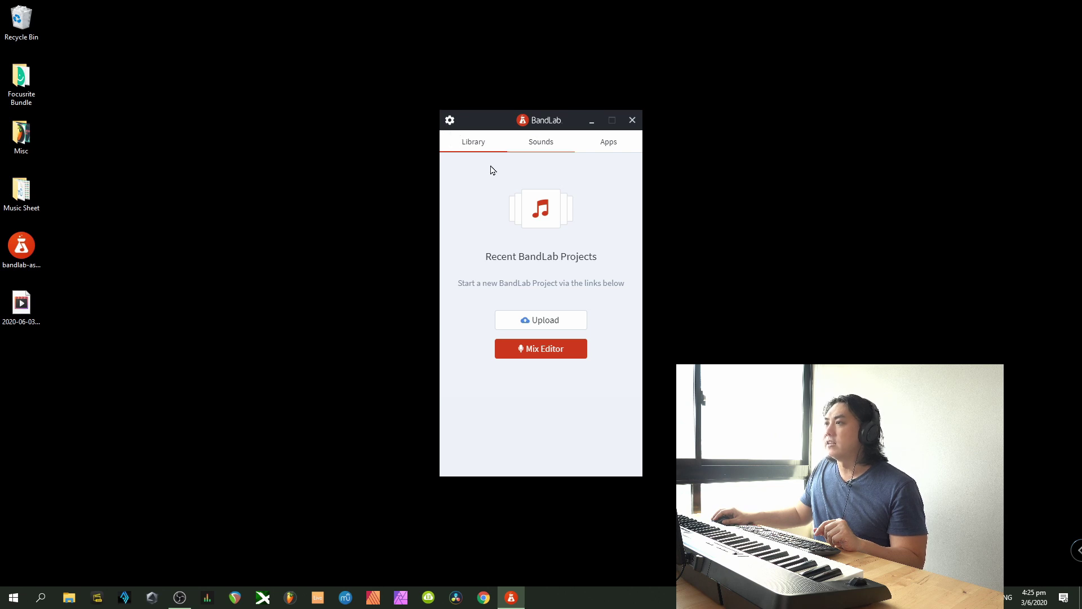
- Install Cakewalk from the Apps tab with all add-ons selected, including Drum Replacer
{"action": "left_click", "coordinate": [612, 147]}
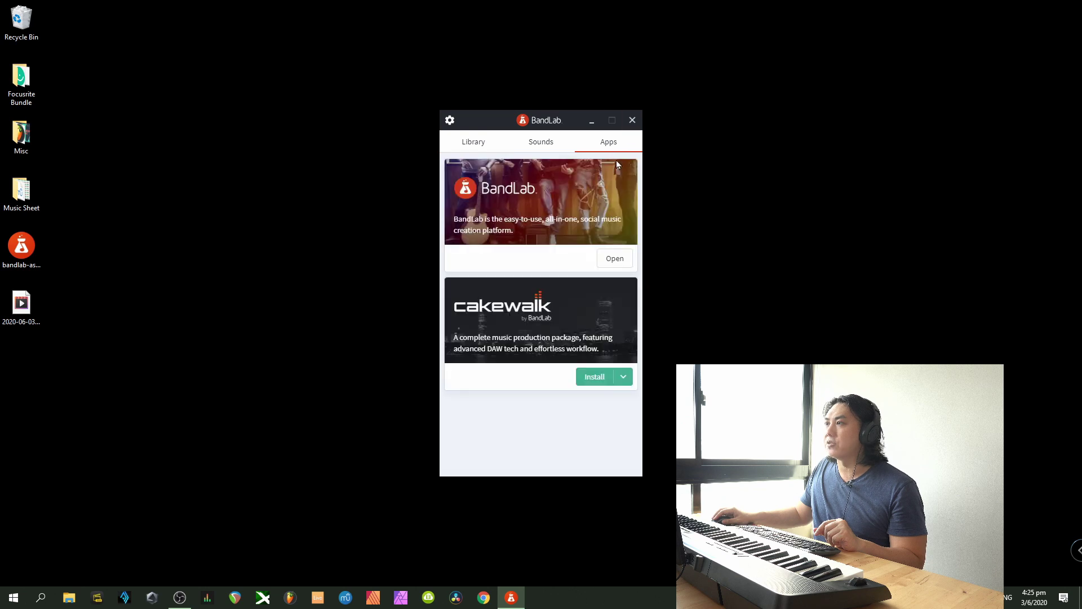
{"action": "left_click", "coordinate": [598, 382]}
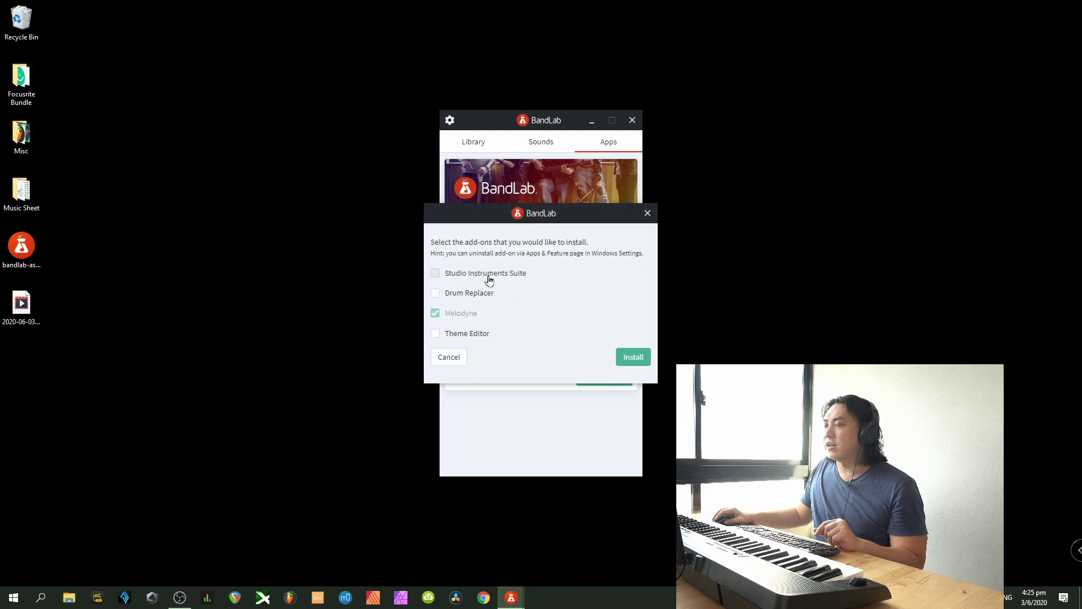
{"action": "left_click", "coordinate": [469, 294]}
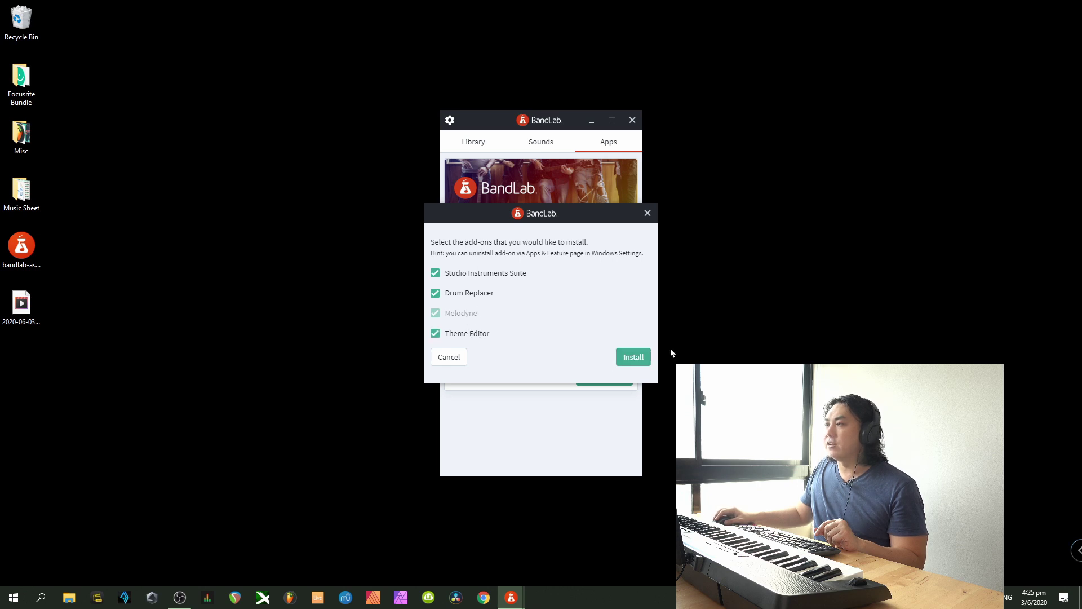
{"action": "left_click", "coordinate": [633, 357]}
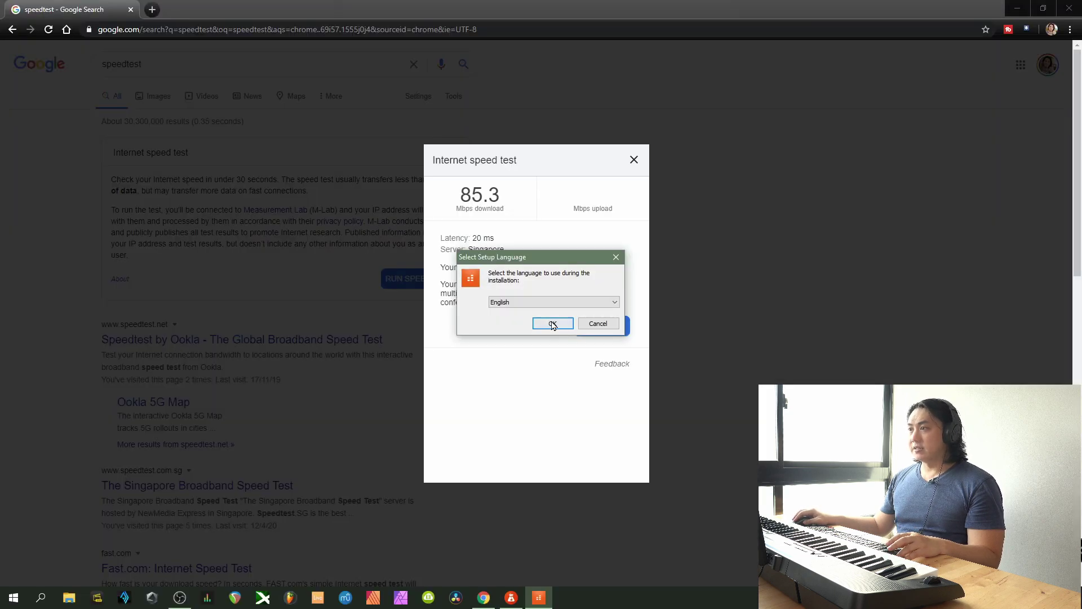
- Install Cakewalk in English, accepting the licence, with Basic type and the default VST folder
{"action": "left_click", "coordinate": [552, 321]}
{"action": "left_click", "coordinate": [465, 354]}
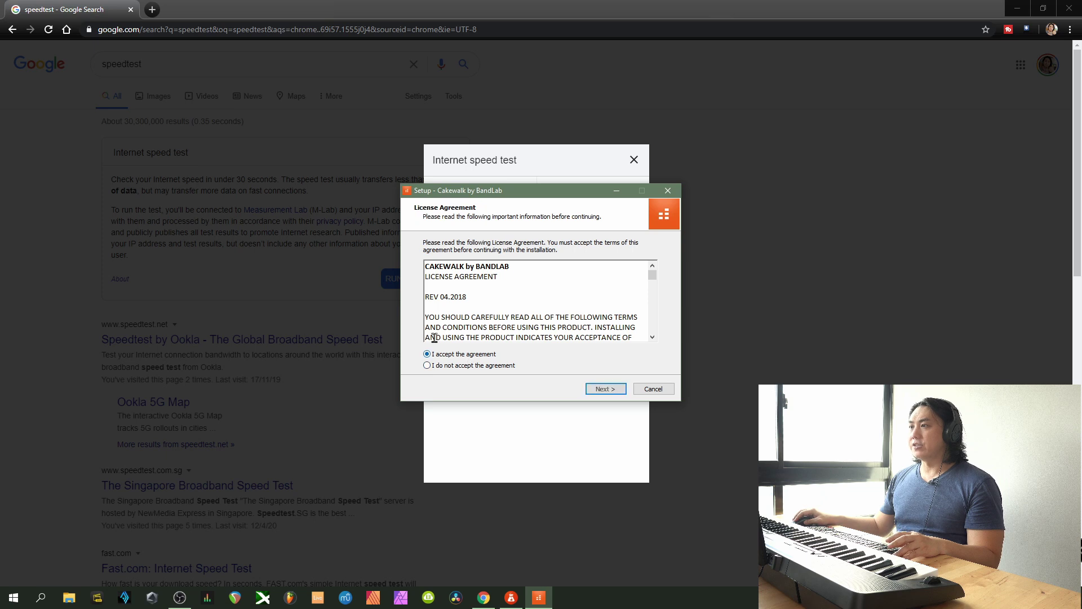
{"action": "left_click", "coordinate": [602, 390]}
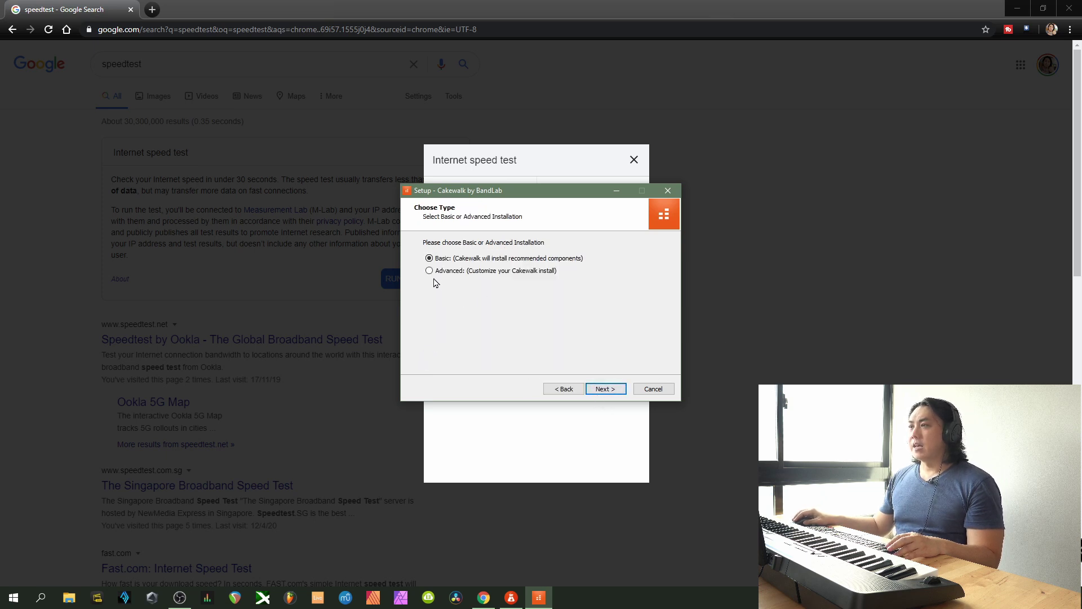
{"action": "left_click", "coordinate": [603, 389]}
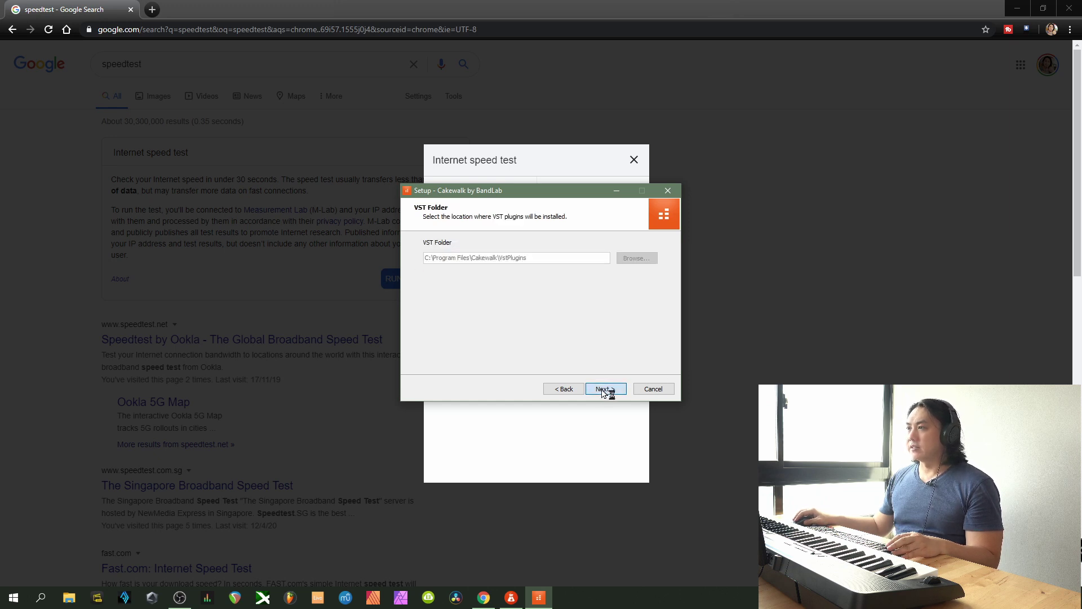
{"action": "left_click", "coordinate": [624, 390]}
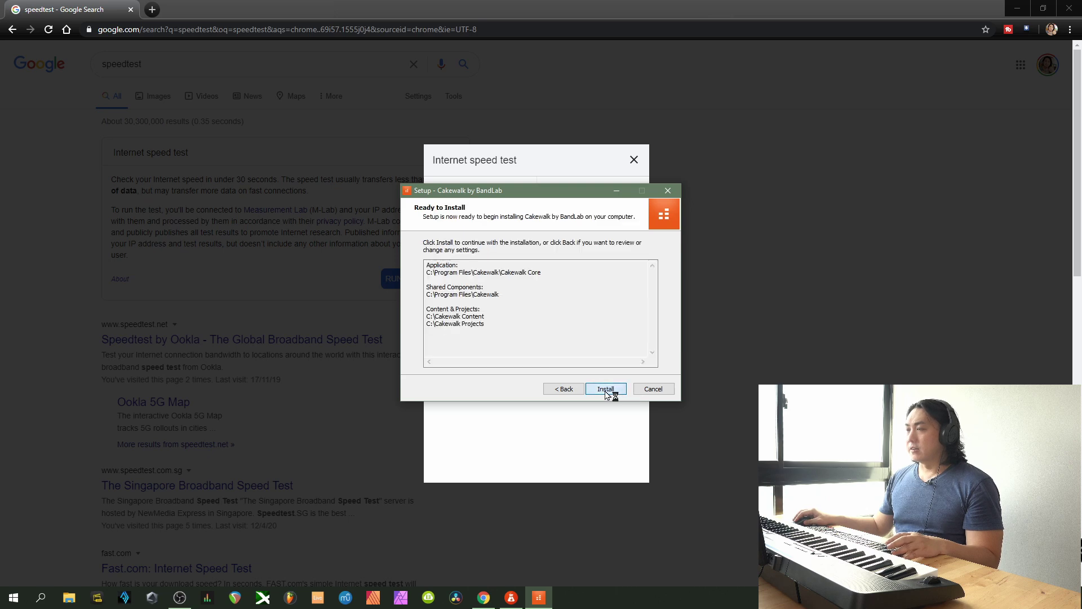
{"action": "left_click", "coordinate": [617, 392]}
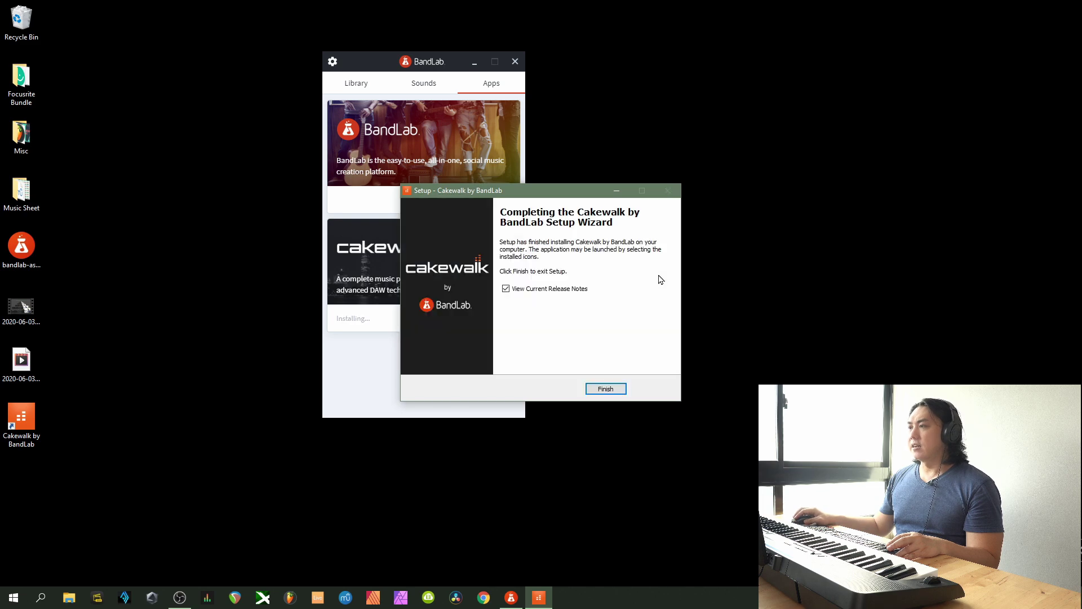
- Finish the setup wizard, close BandLab Assistant, and launch Cakewalk by BandLab from the desktop
{"action": "left_click", "coordinate": [610, 393]}
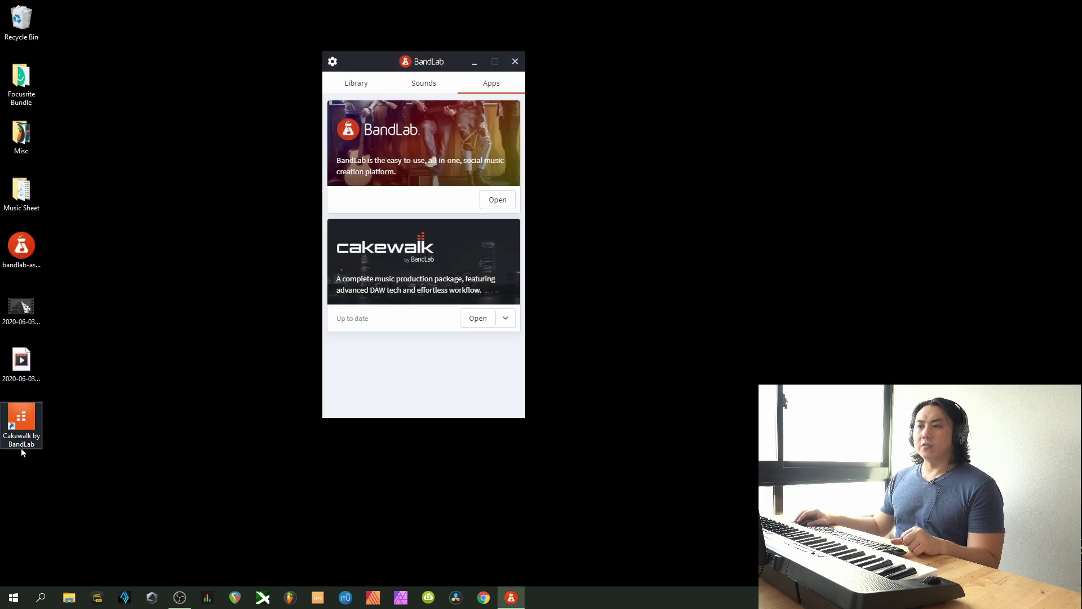
{"action": "left_click", "coordinate": [514, 62]}
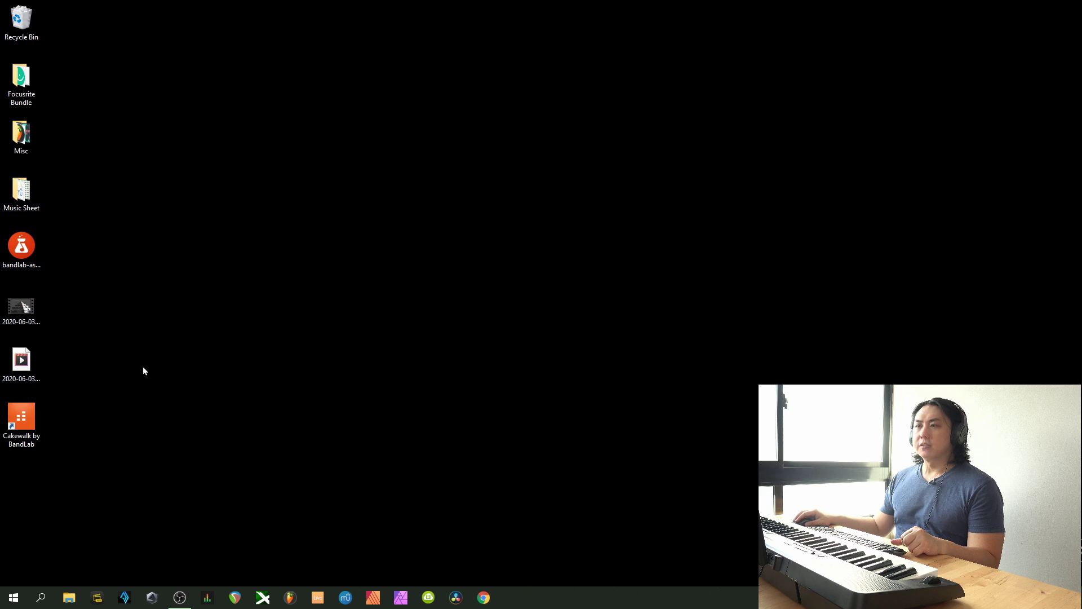
{"action": "double_click", "coordinate": [20, 435]}
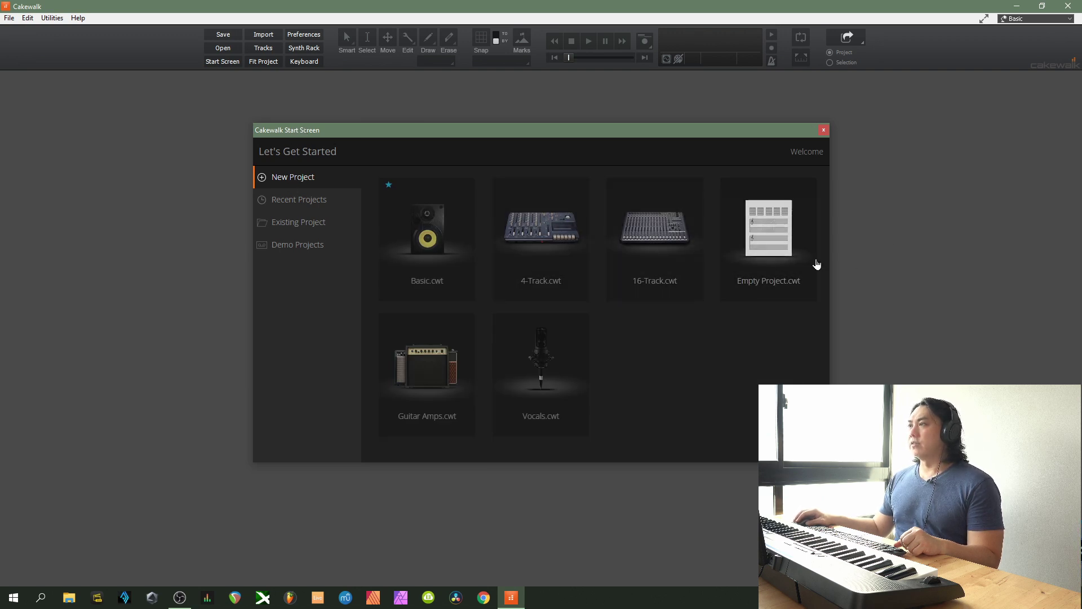
- Create a new project from Empty Project.cwt and browse the File, Project and Edit menus
{"action": "left_click", "coordinate": [770, 255]}
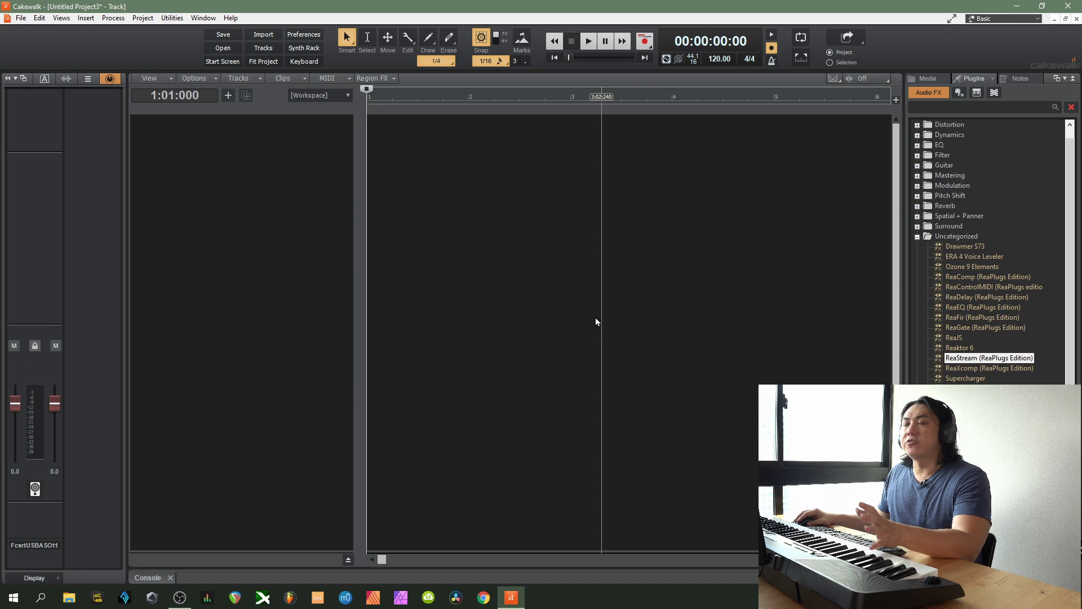
{"action": "left_click", "coordinate": [22, 18]}
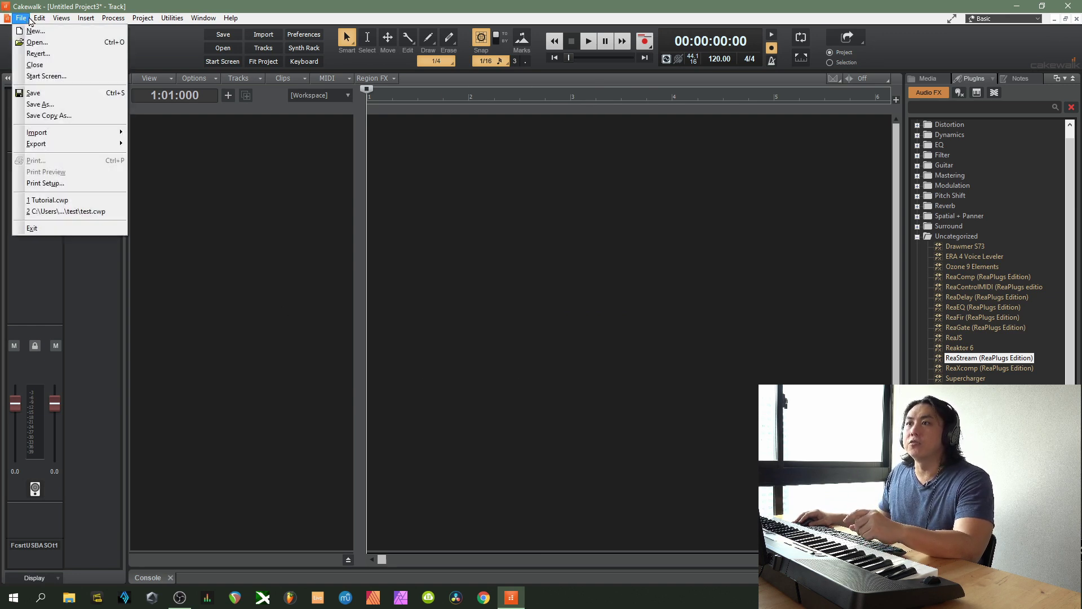
{"action": "mouse_move", "coordinate": [141, 18]}
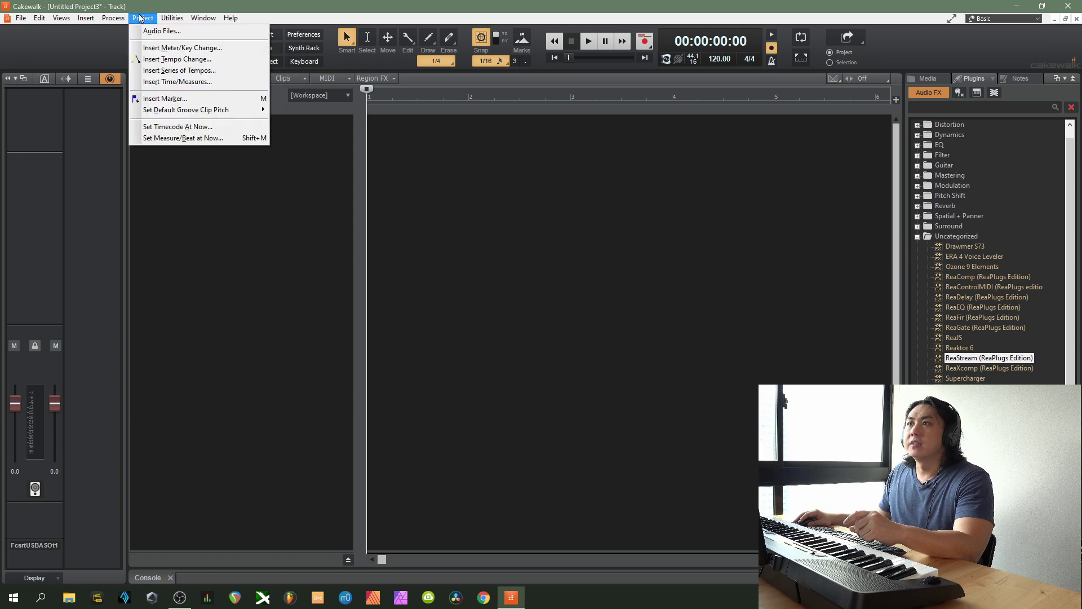
{"action": "mouse_move", "coordinate": [49, 21]}
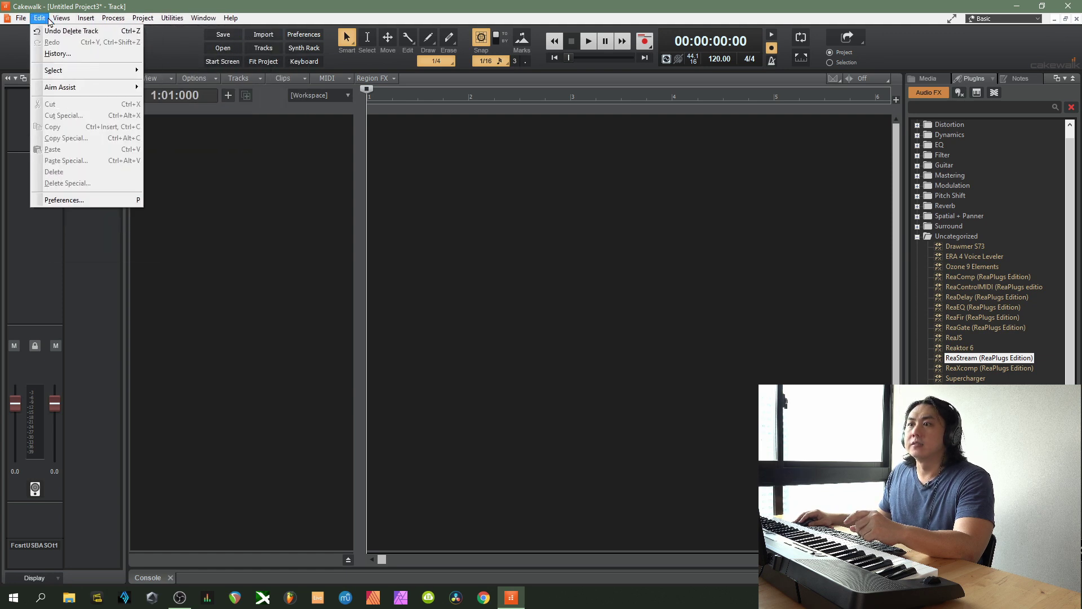
- Enable CASIO USB-MIDI as the MIDI input under Preferences > MIDI > Devices and apply
{"action": "left_click", "coordinate": [83, 201]}
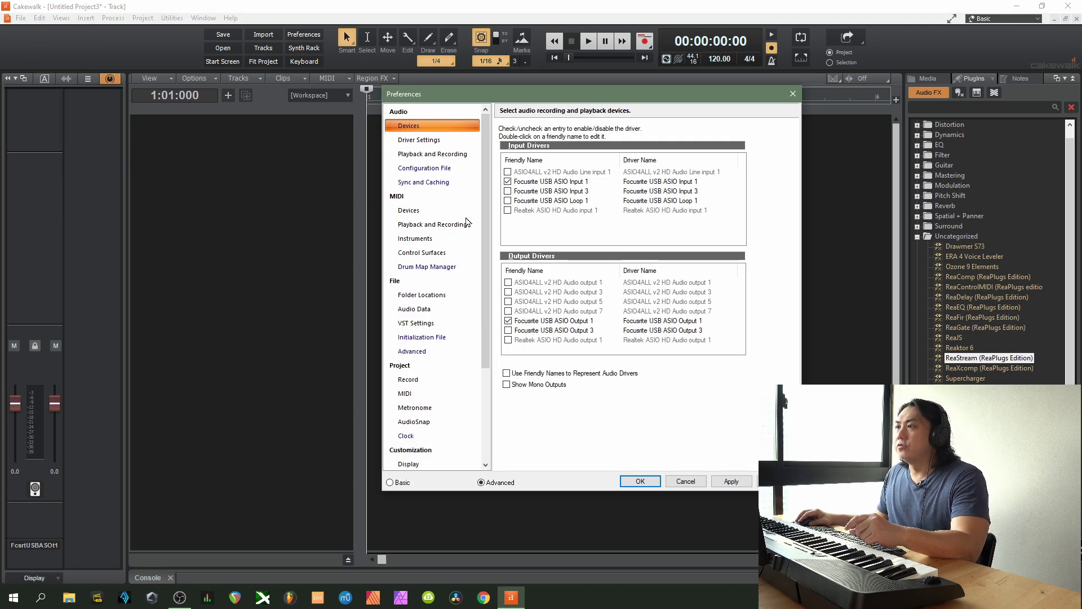
{"action": "left_click", "coordinate": [412, 213]}
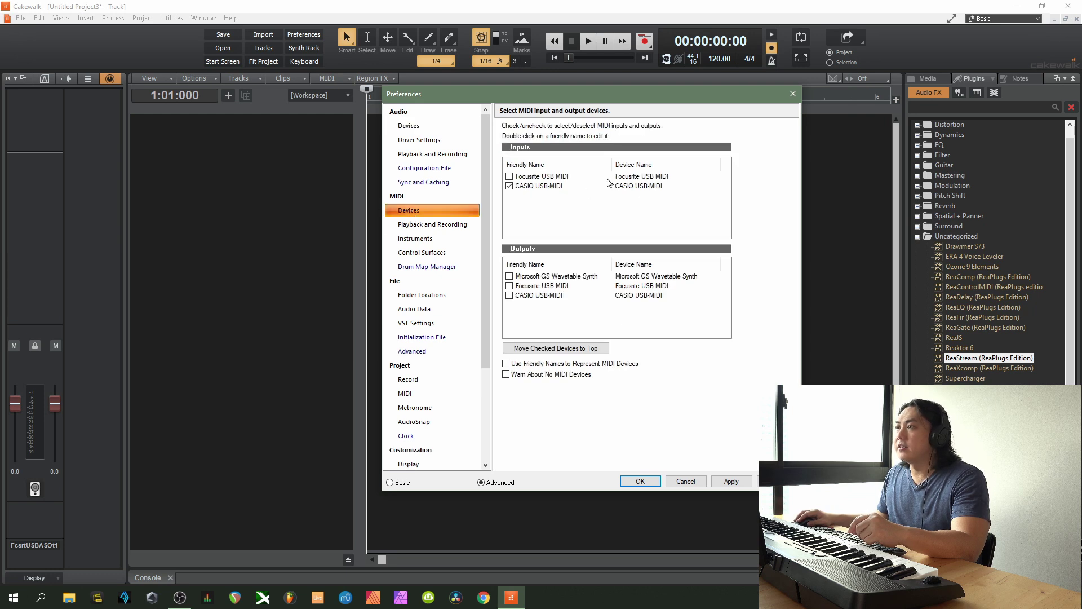
{"action": "left_click", "coordinate": [509, 187]}
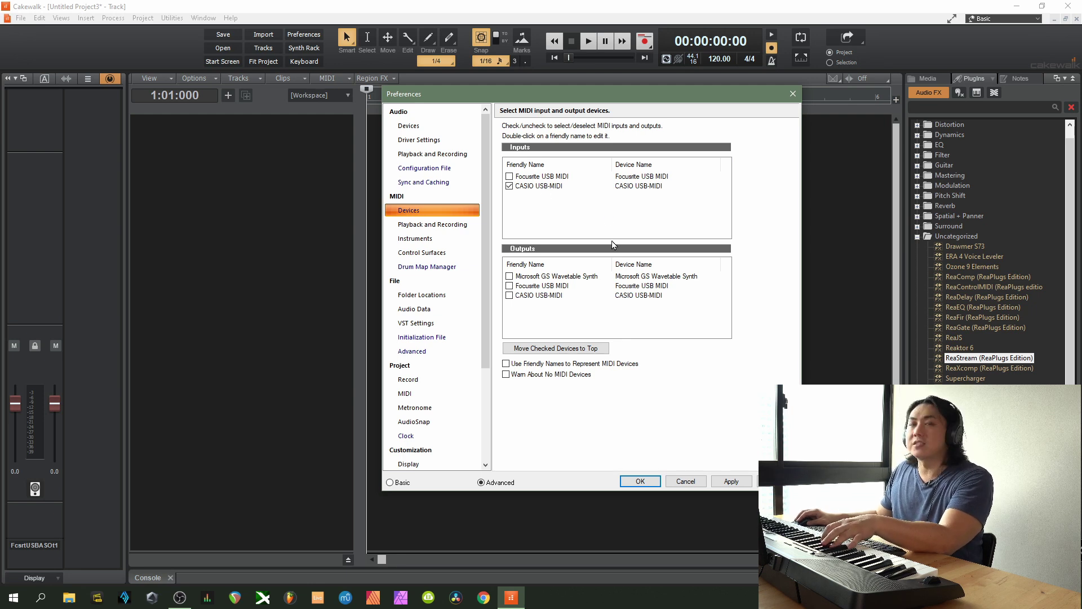
{"action": "left_click", "coordinate": [731, 485]}
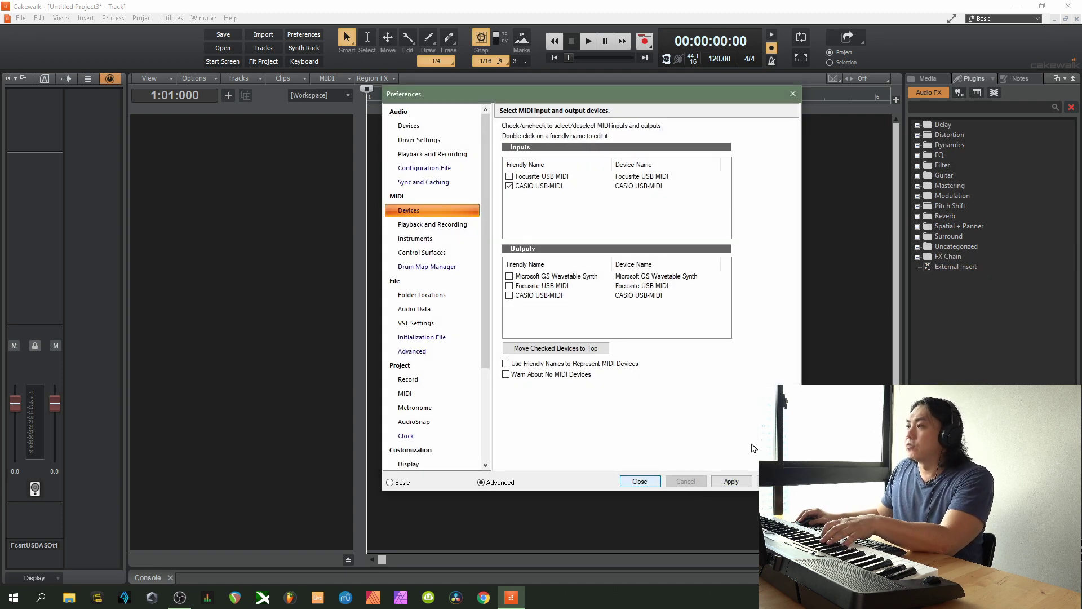
{"action": "left_click", "coordinate": [640, 481]}
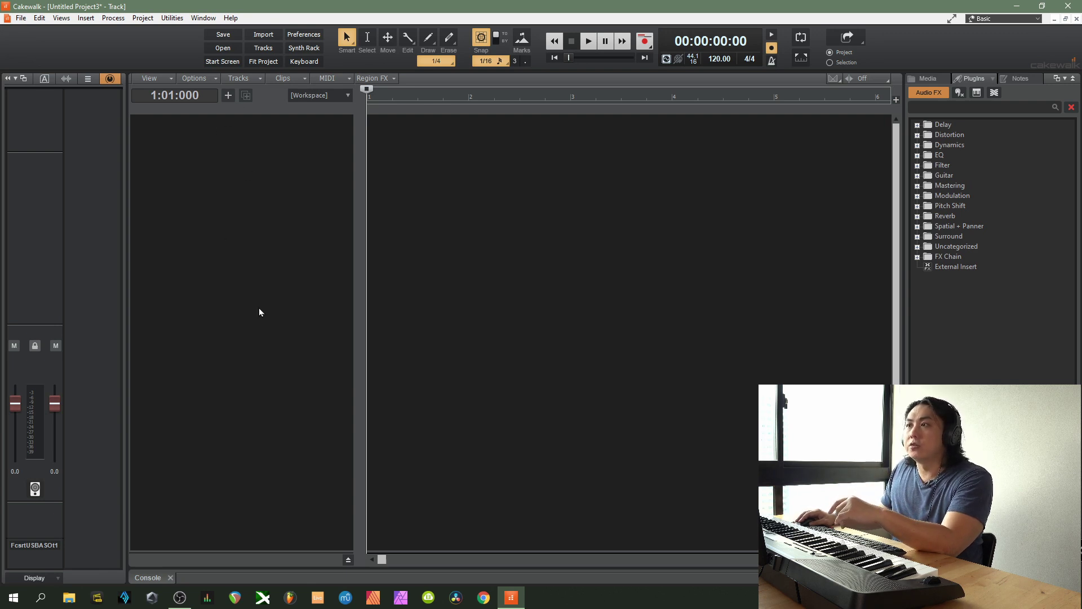
- Bring up the empty track area's context menu for adding a new track
{"action": "right_click", "coordinate": [249, 185]}
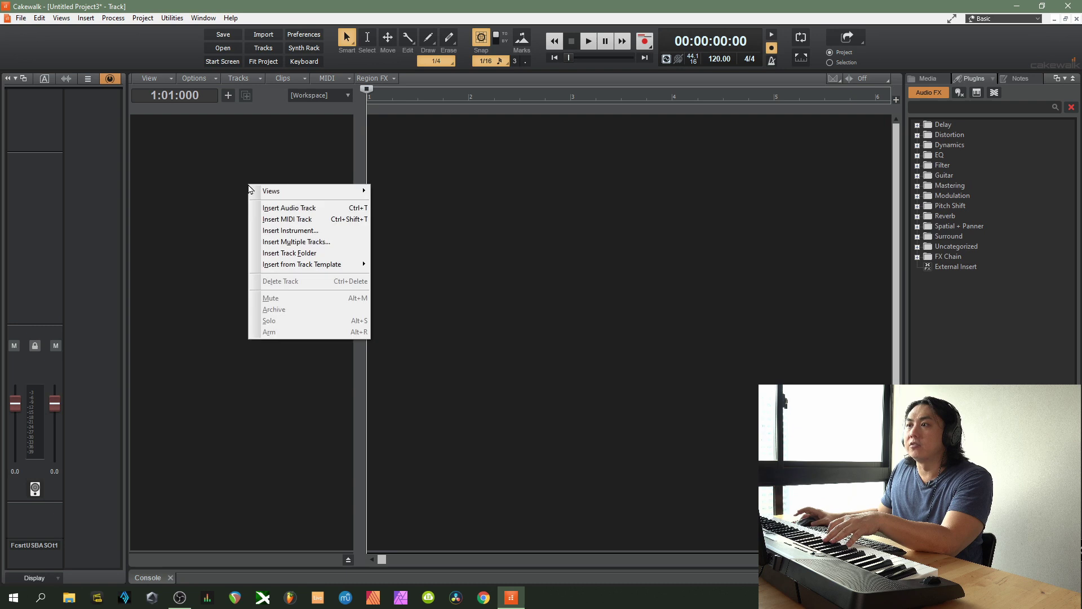
- Insert an instrument track using SI-Electric Piano from the Add Track dialog
{"action": "left_click", "coordinate": [284, 232]}
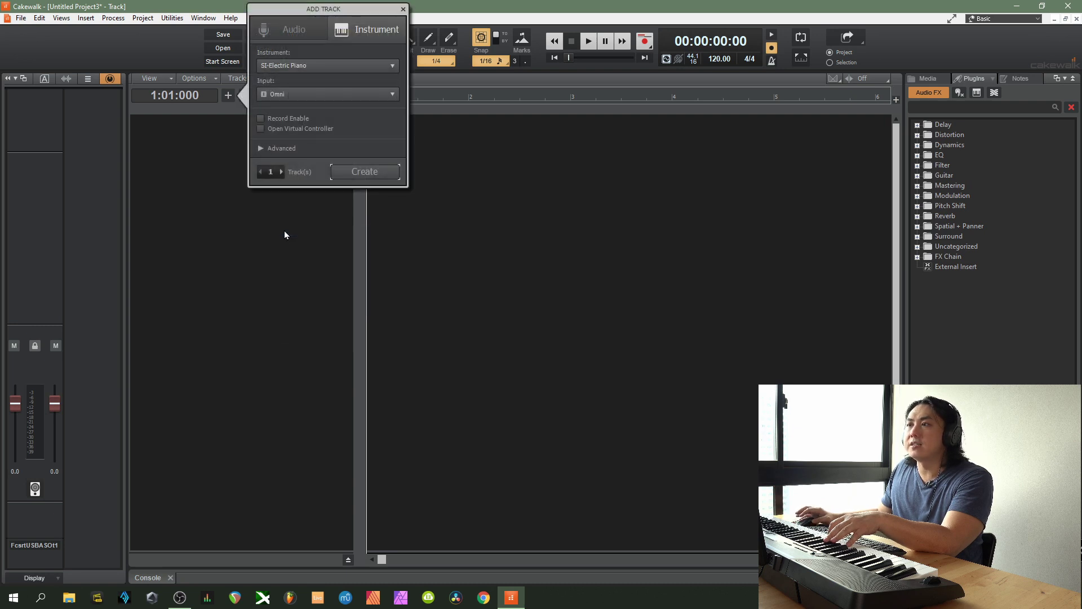
{"action": "left_click", "coordinate": [333, 65]}
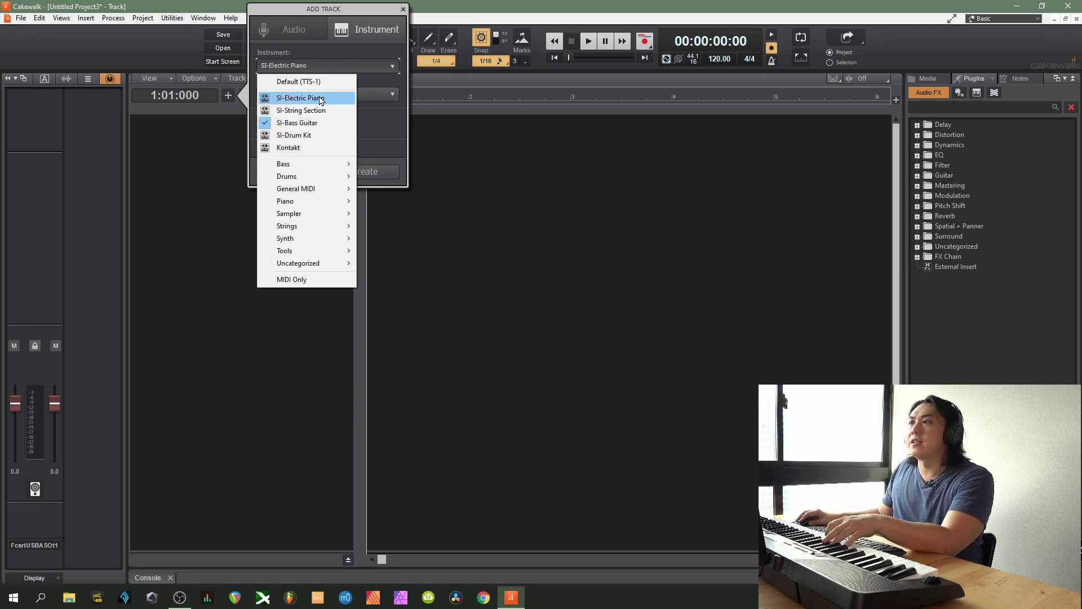
{"action": "left_click", "coordinate": [314, 101]}
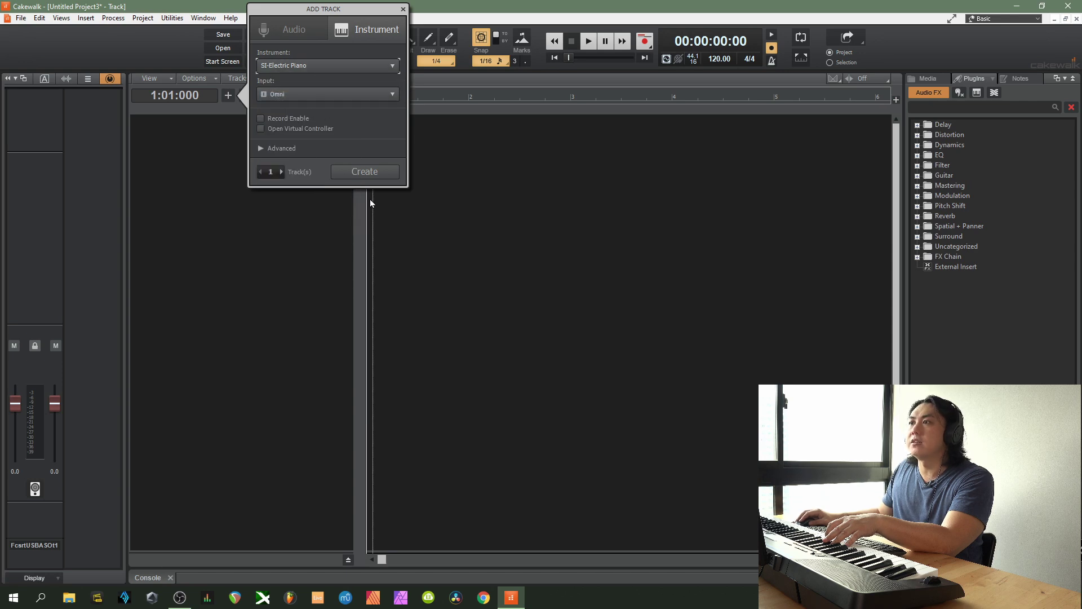
{"action": "left_click", "coordinate": [363, 172]}
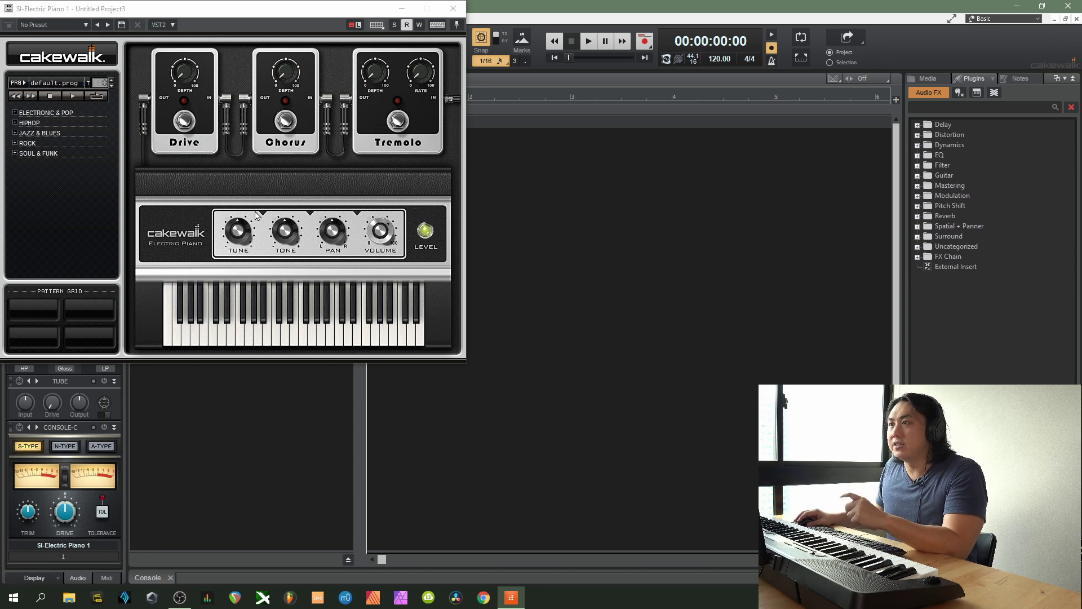
- Turn on the Drive pedal in the SI-Electric Piano plugin
{"action": "left_click", "coordinate": [184, 122]}
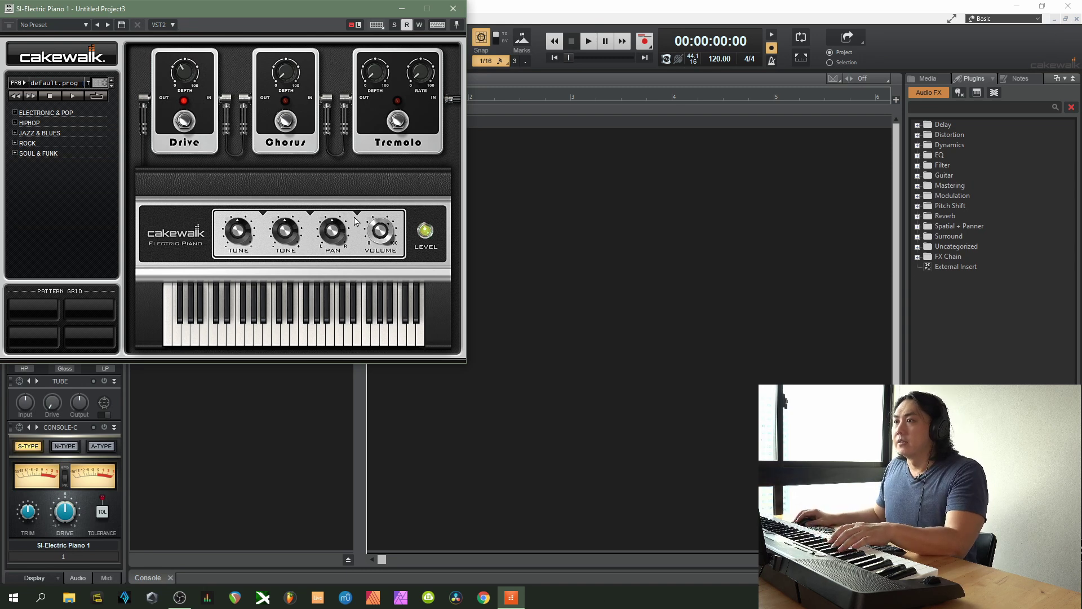
- Close the electric piano plugin window and set the project tempo to 88 BPM
{"action": "left_click", "coordinate": [454, 9]}
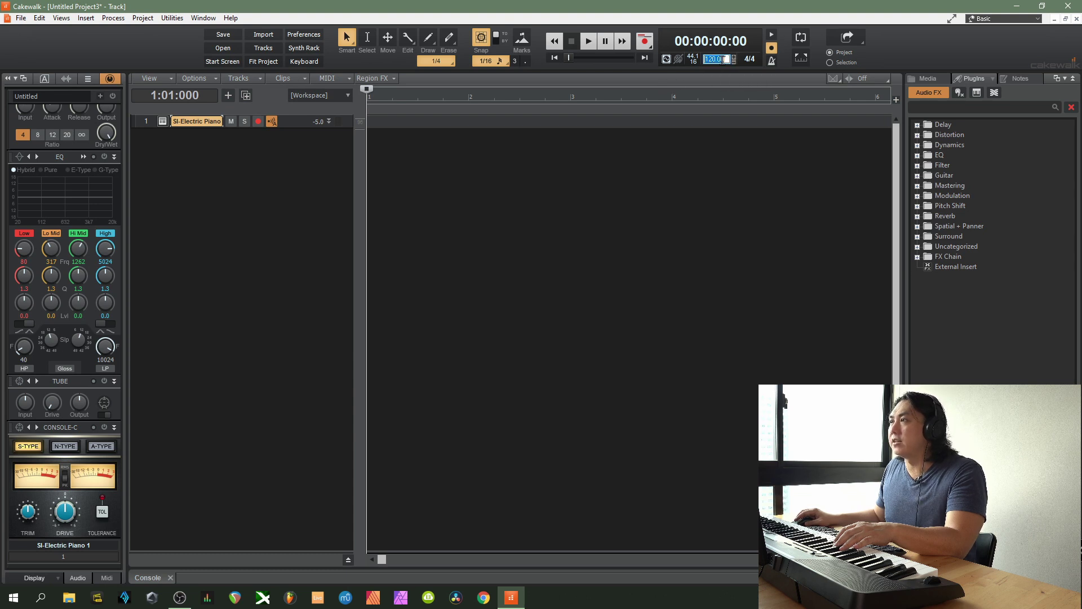
{"action": "type", "text": "88"}
{"action": "key", "text": "Return"}
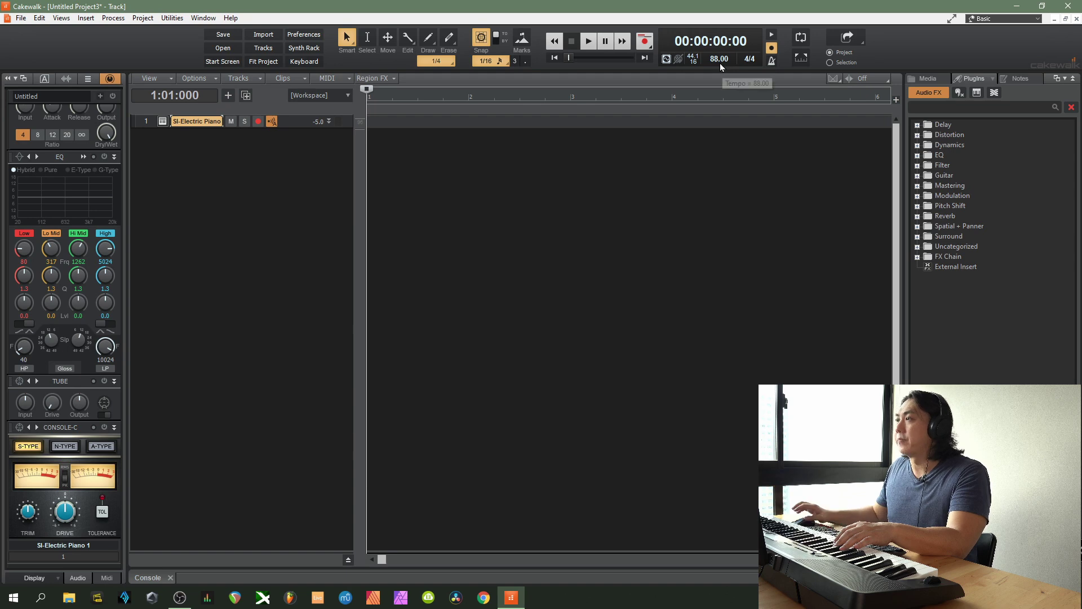
- Set the metronome's record count-in to 1 measure and apply it
{"action": "right_click", "coordinate": [772, 61]}
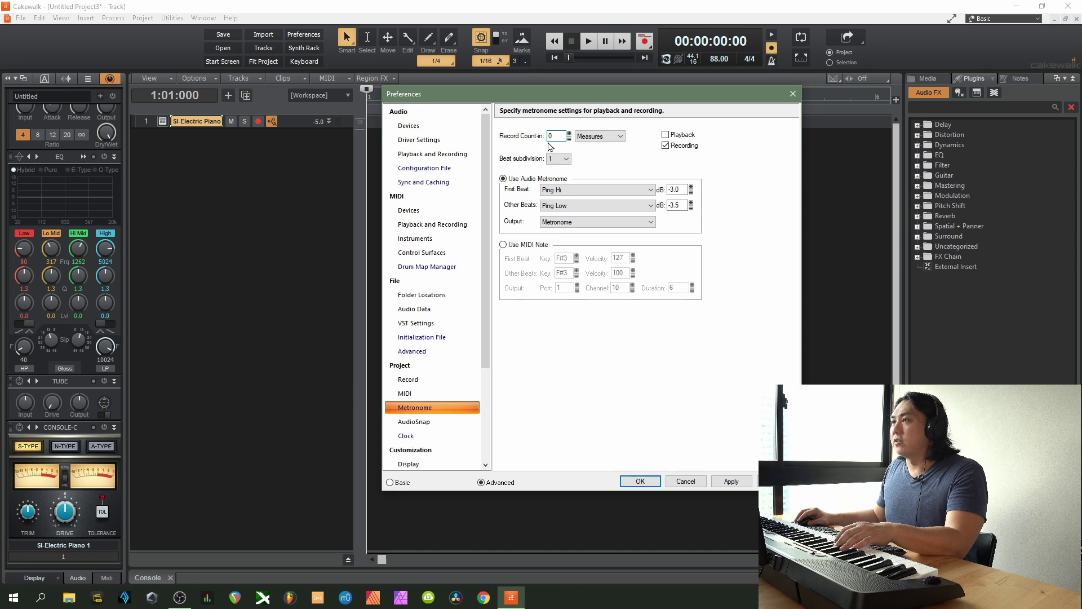
{"action": "type", "text": "1"}
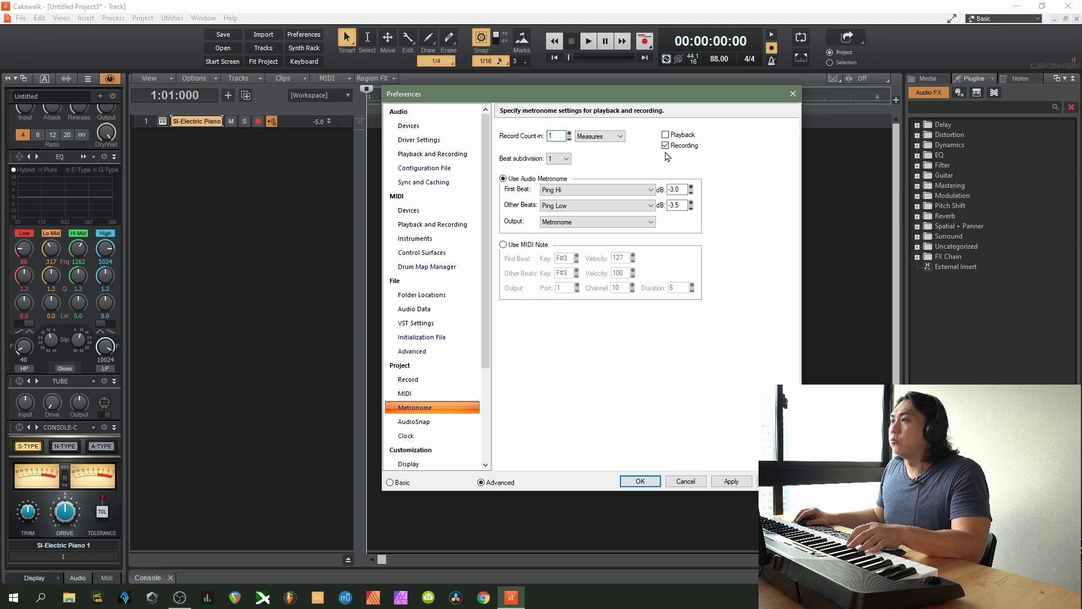
{"action": "left_click", "coordinate": [728, 481]}
{"action": "left_click", "coordinate": [641, 481]}
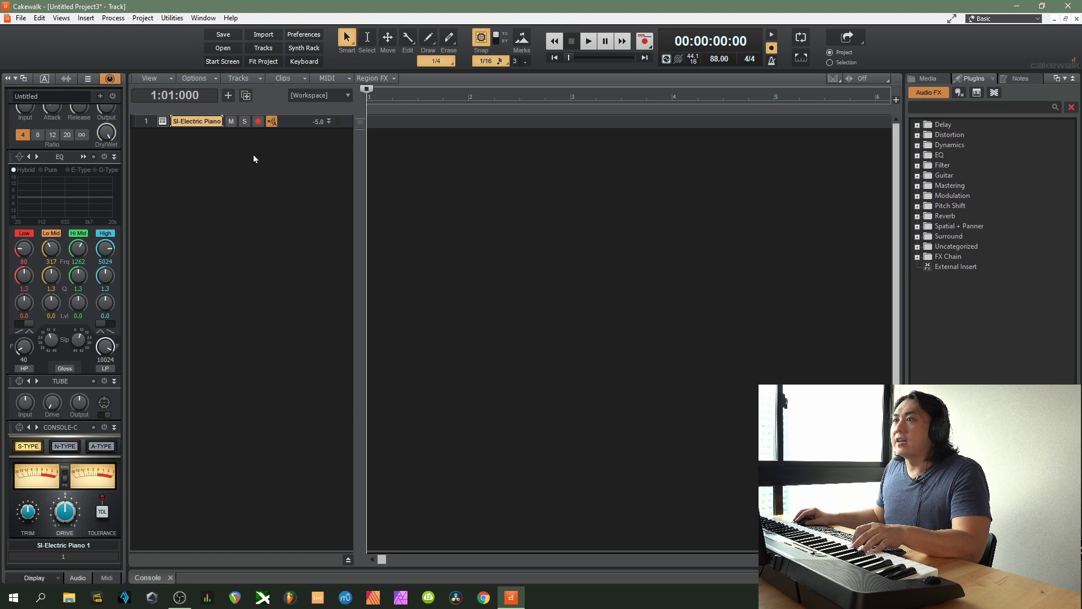
- Arm the SI-Electric Piano 1 track and start recording the piano part
{"action": "left_click", "coordinate": [259, 126]}
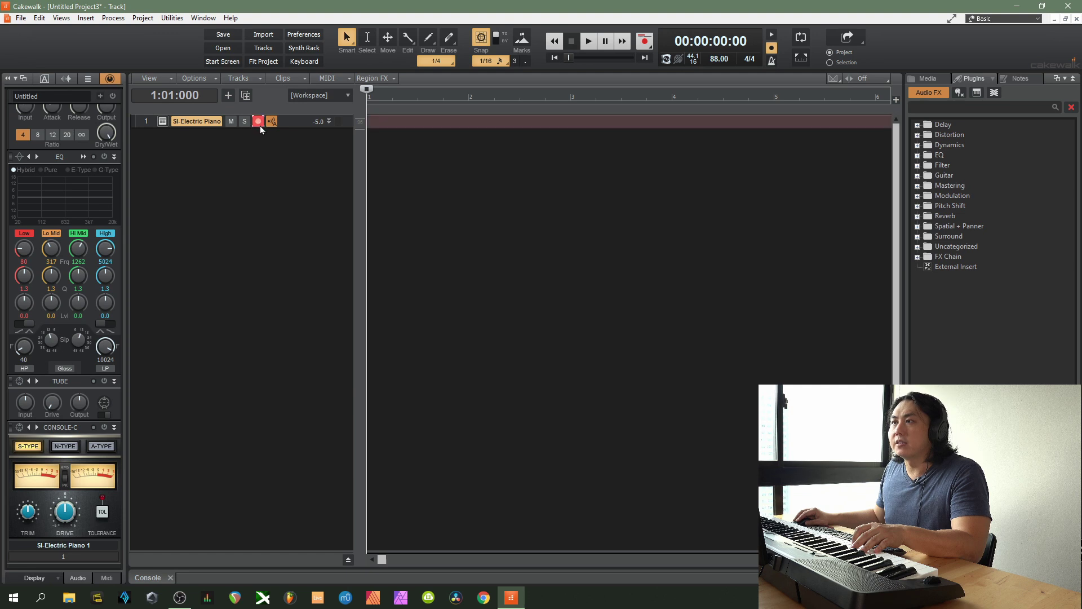
{"action": "left_click", "coordinate": [645, 47]}
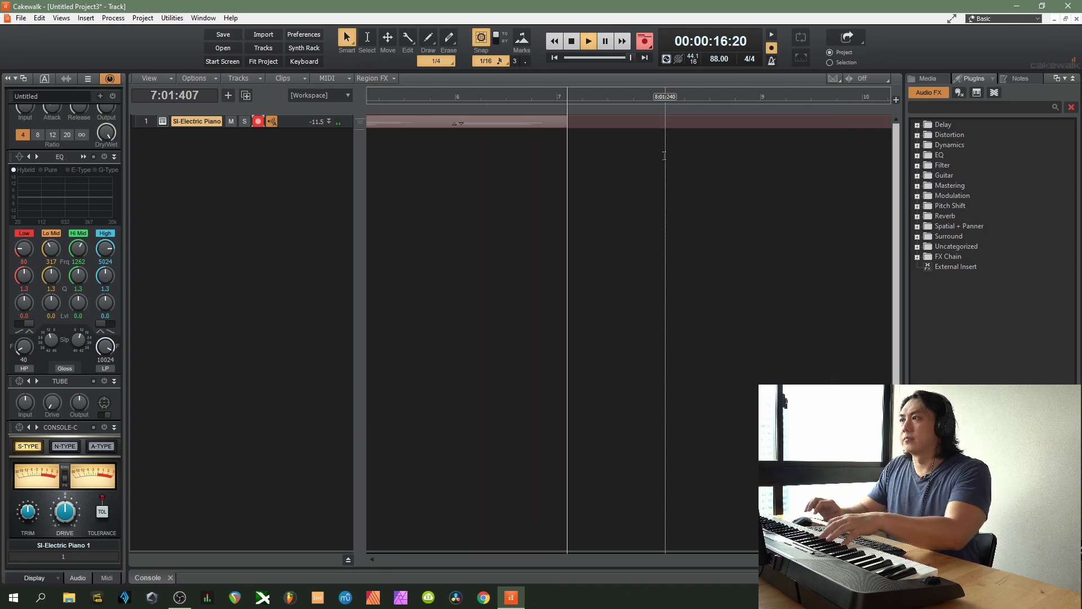
- Stop the piano recording, disarm track 1, and play back the Record 1 take
{"action": "left_click", "coordinate": [580, 44]}
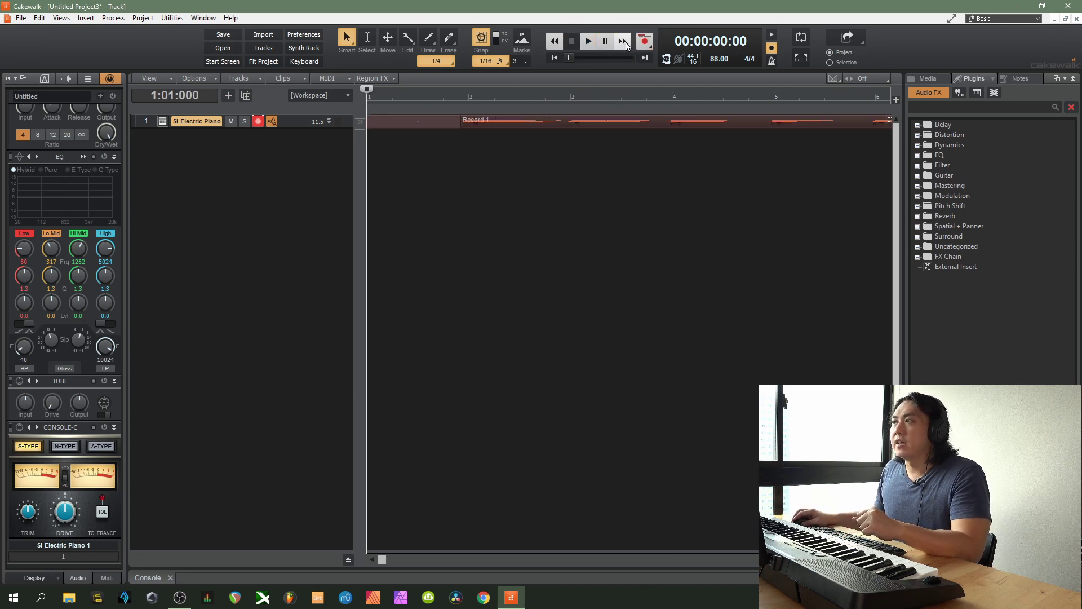
{"action": "left_click", "coordinate": [259, 122]}
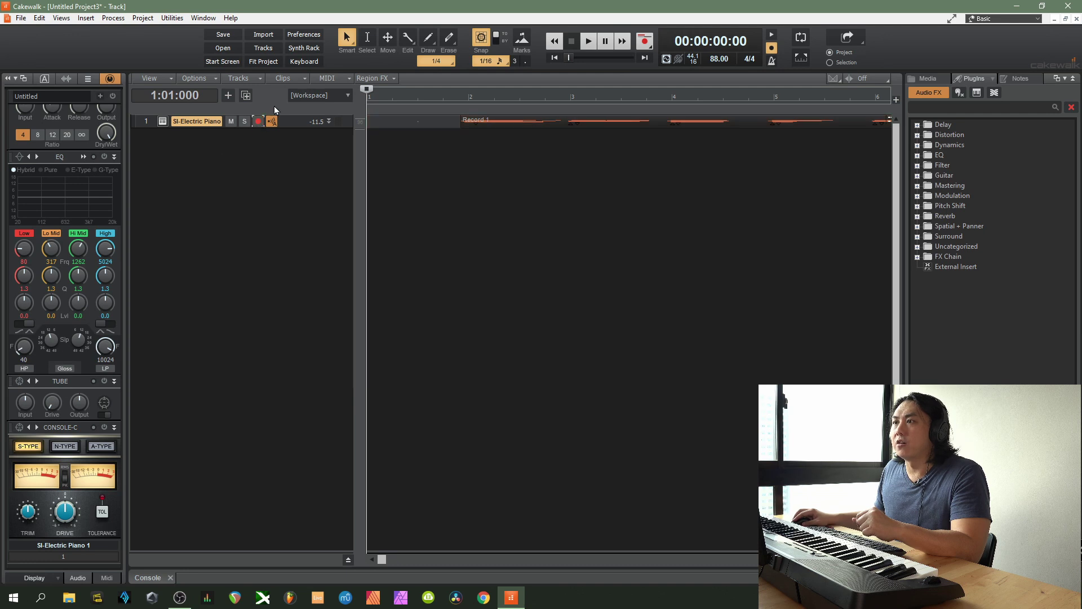
{"action": "left_click", "coordinate": [589, 42]}
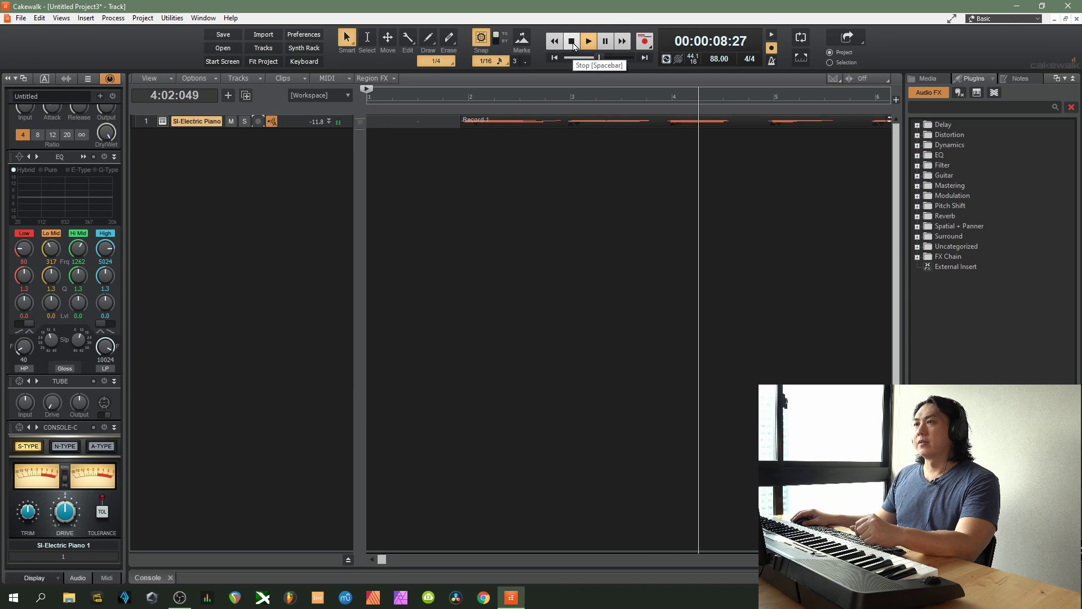
{"action": "key", "text": "space"}
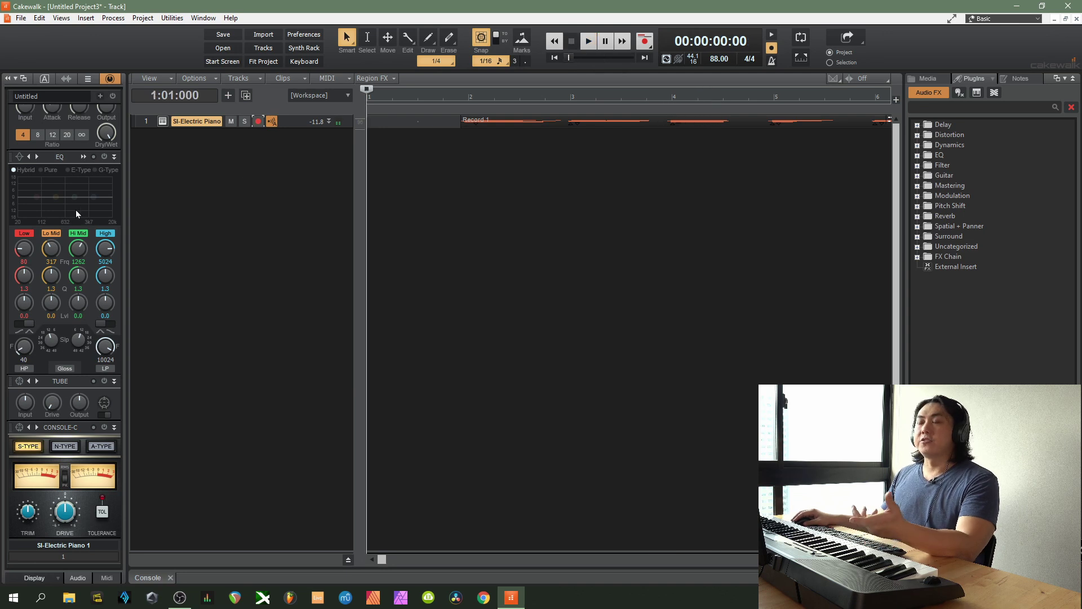
- Insert a new SI-Drum Kit instrument track
{"action": "right_click", "coordinate": [200, 176]}
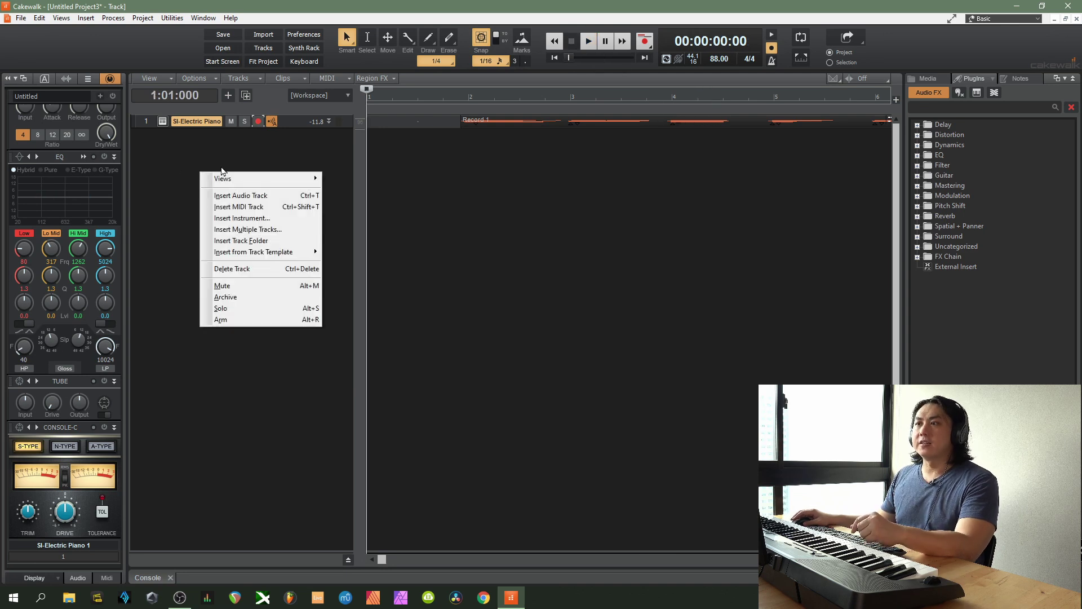
{"action": "left_click", "coordinate": [260, 221]}
{"action": "left_click", "coordinate": [327, 68]}
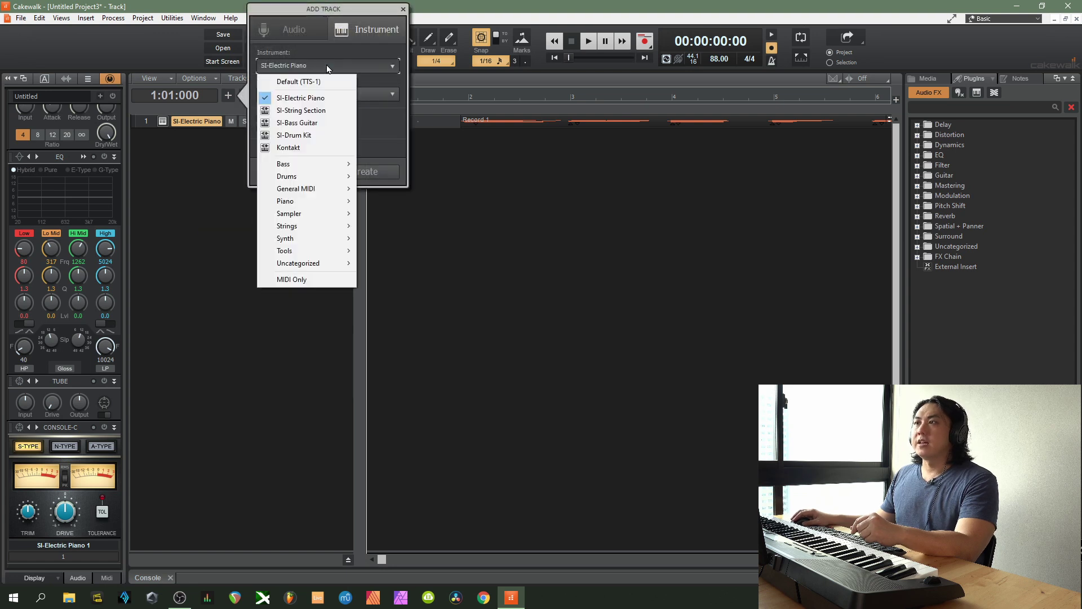
{"action": "left_click", "coordinate": [300, 137]}
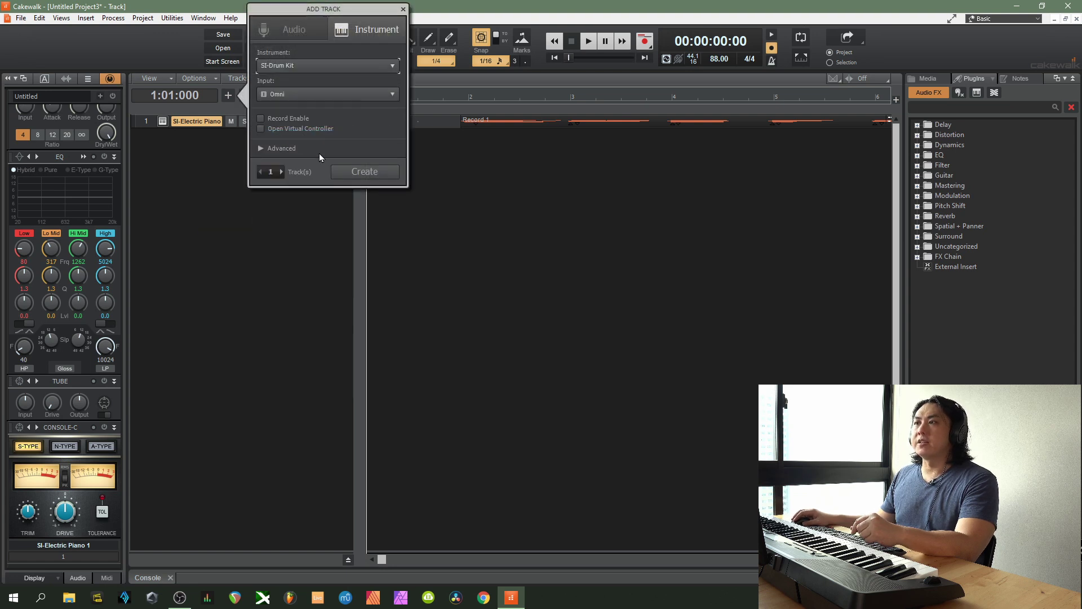
{"action": "left_click", "coordinate": [348, 180]}
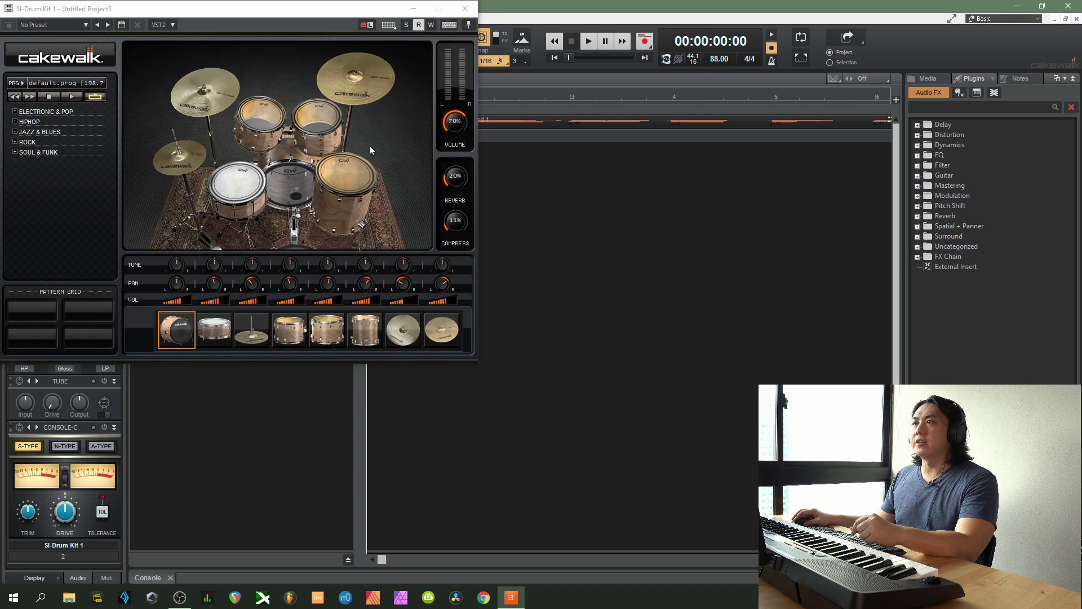
- Audition the snare and floor tom, then raise the drum kit's reverb
{"action": "left_click", "coordinate": [269, 184]}
{"action": "left_click", "coordinate": [347, 185]}
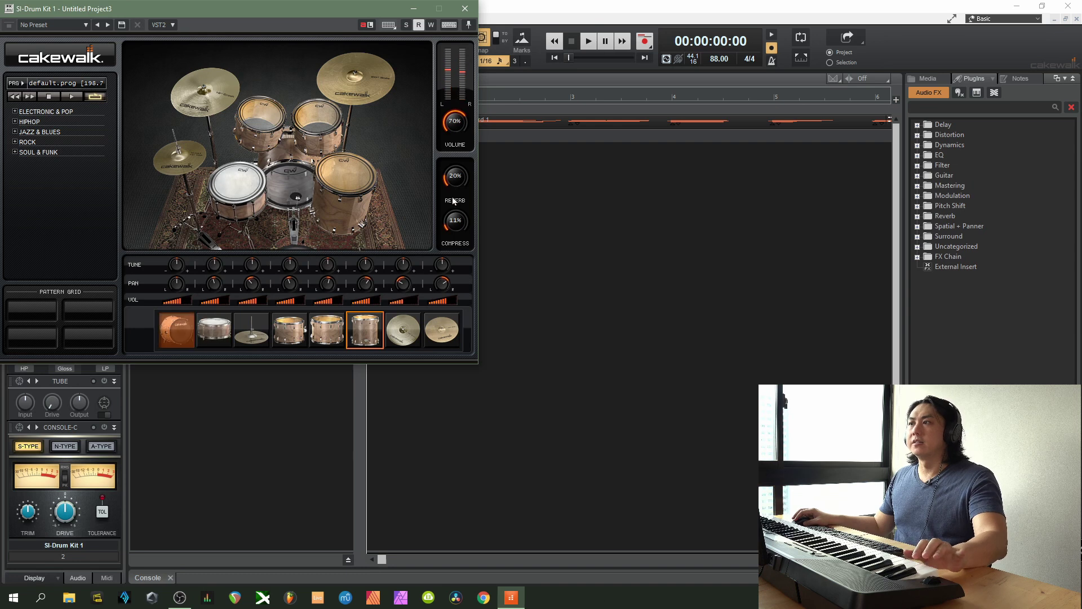
{"action": "mouse_move", "coordinate": [453, 200]}
{"action": "left_mouse_down"}
{"action": "mouse_move", "coordinate": [461, 146]}
{"action": "mouse_move", "coordinate": [449, 219]}
{"action": "left_mouse_up"}
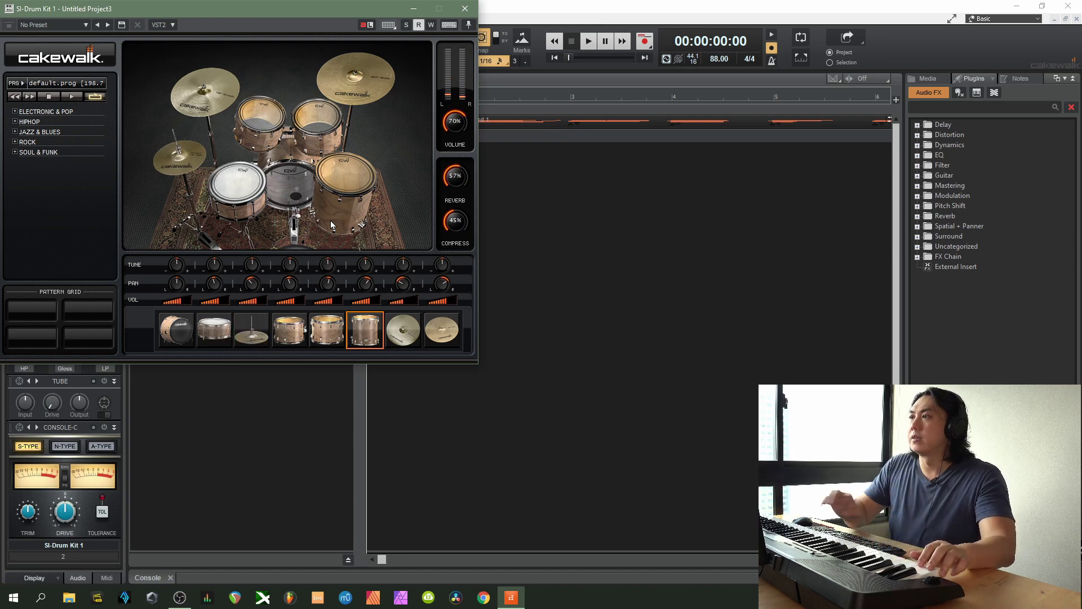
- Close the drum kit window, arm track 2, and record the Record 2 drum take
{"action": "left_click", "coordinate": [474, 12]}
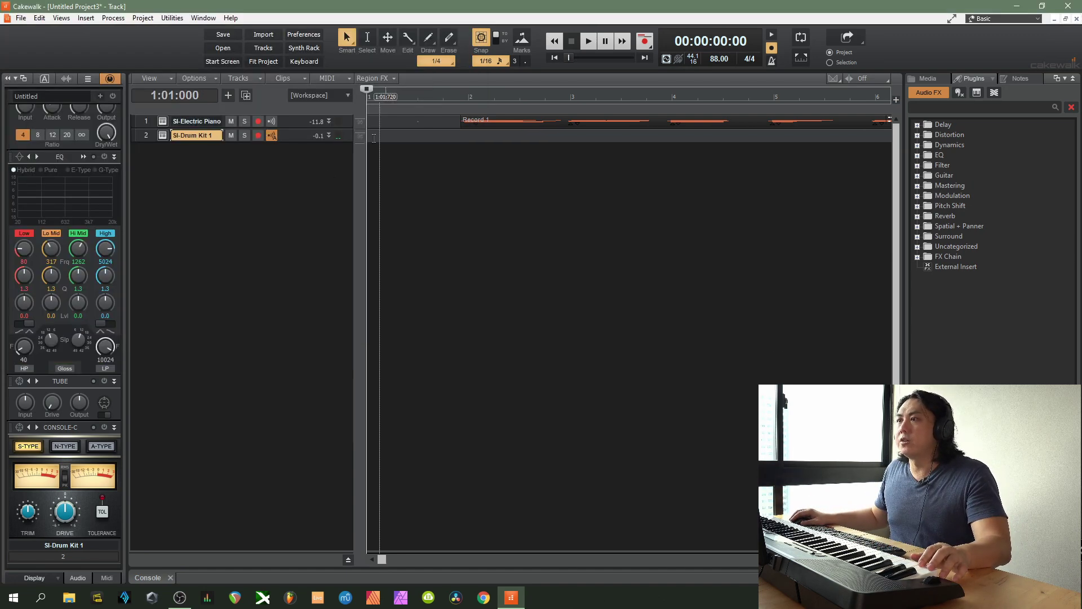
{"action": "left_click", "coordinate": [257, 136]}
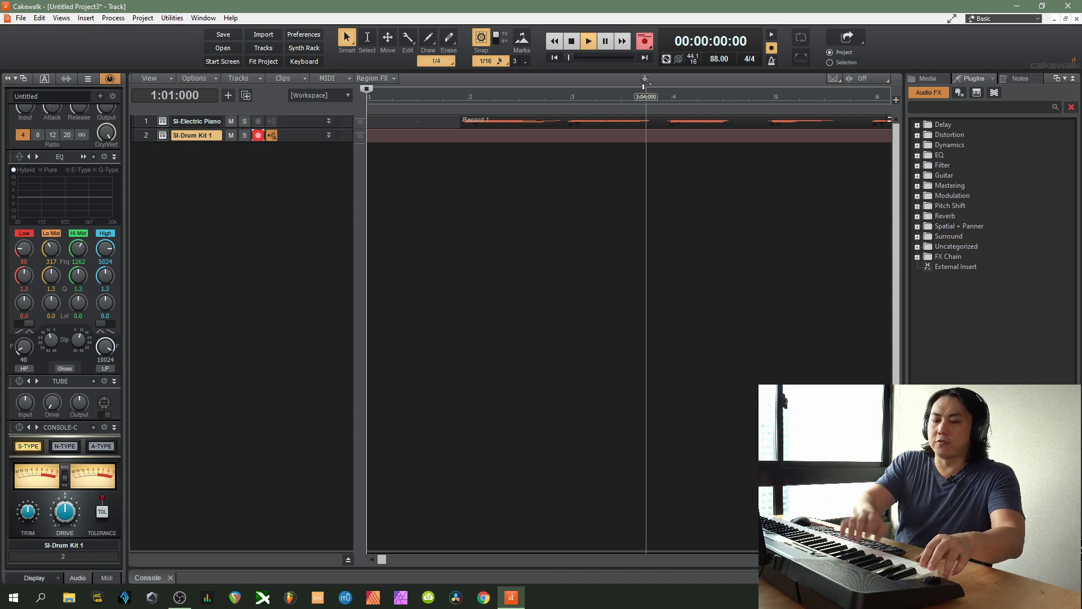
{"action": "key", "text": "r"}
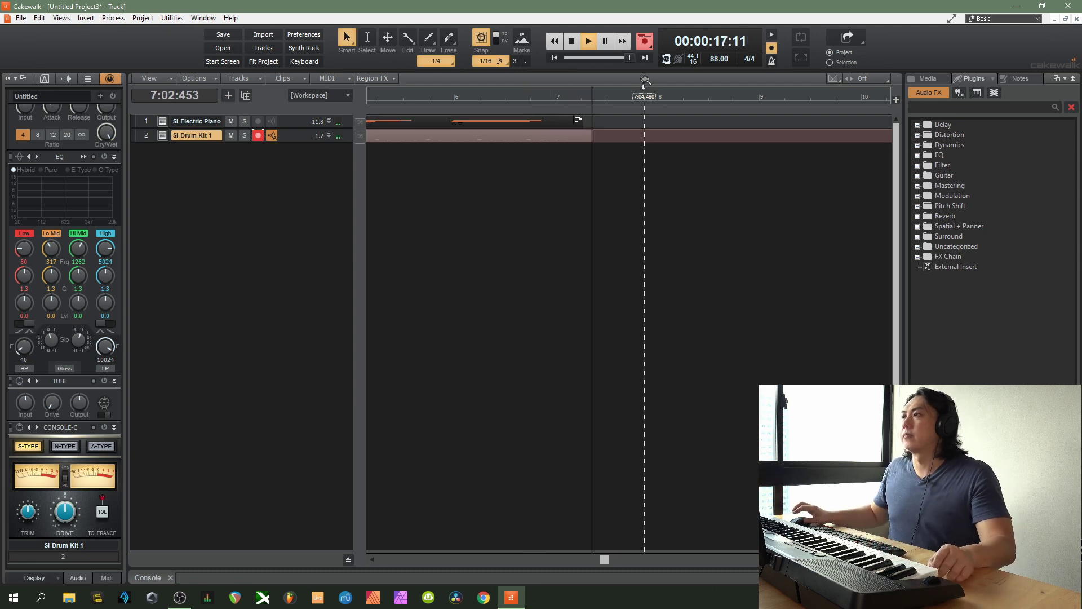
{"action": "left_click", "coordinate": [572, 40]}
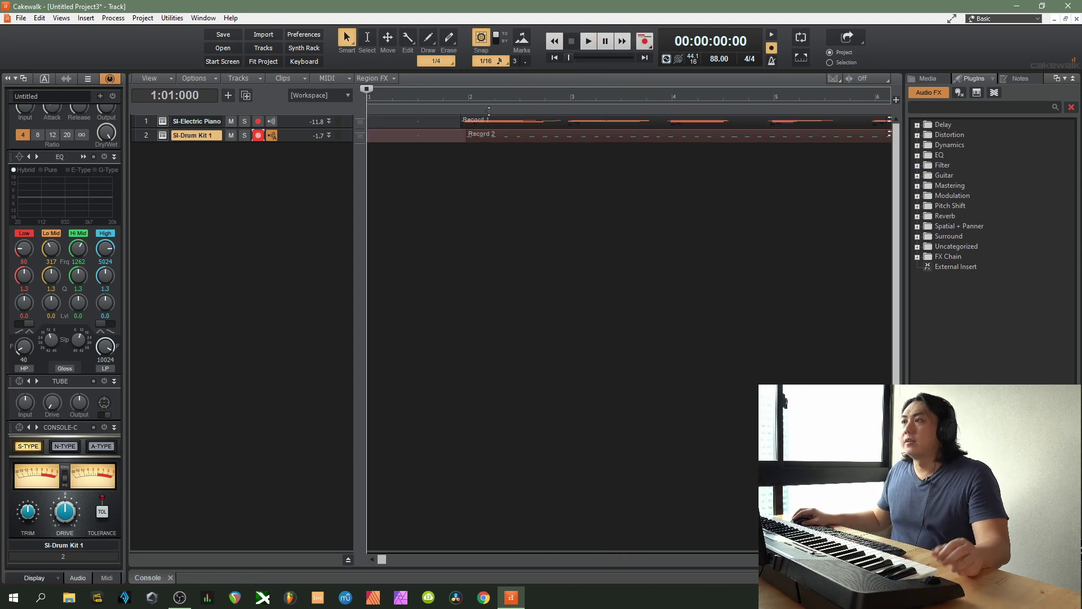
- Disarm the drum track and stop playback of Record 1 and Record 2
{"action": "left_click", "coordinate": [255, 137]}
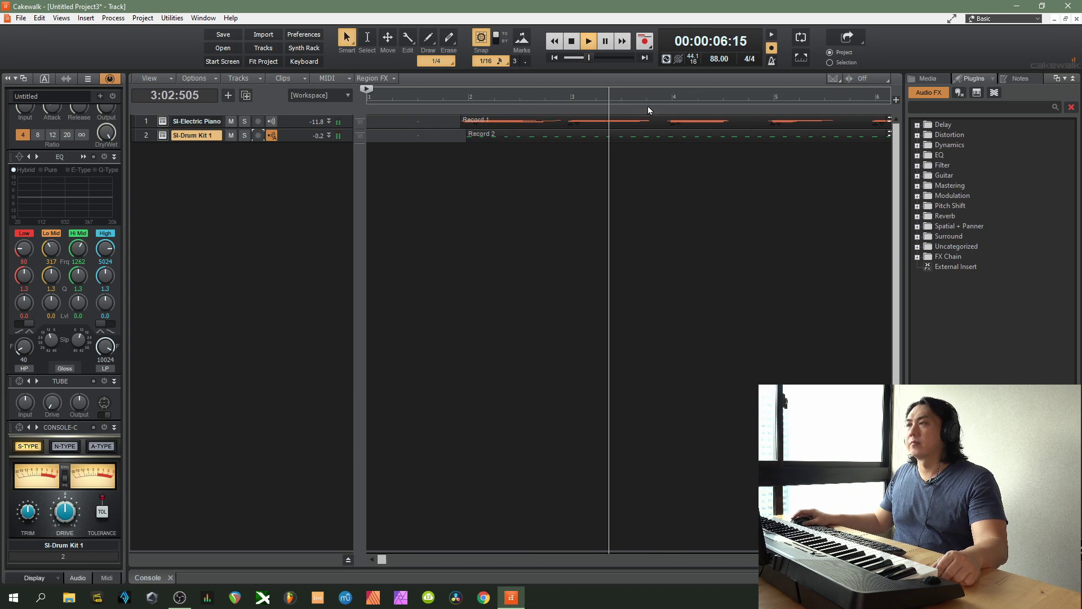
{"action": "left_click", "coordinate": [572, 41]}
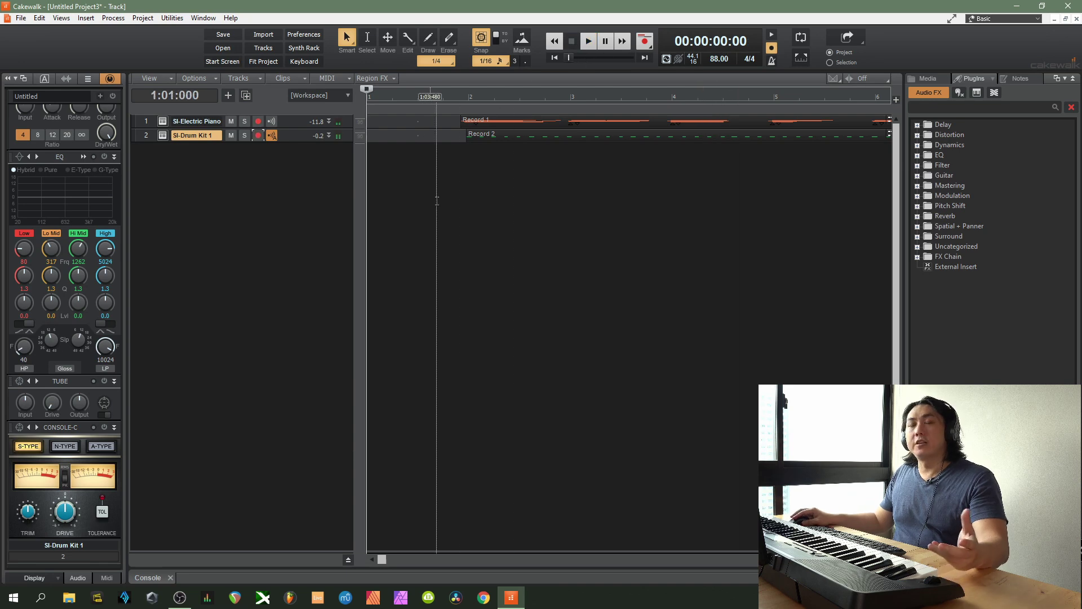